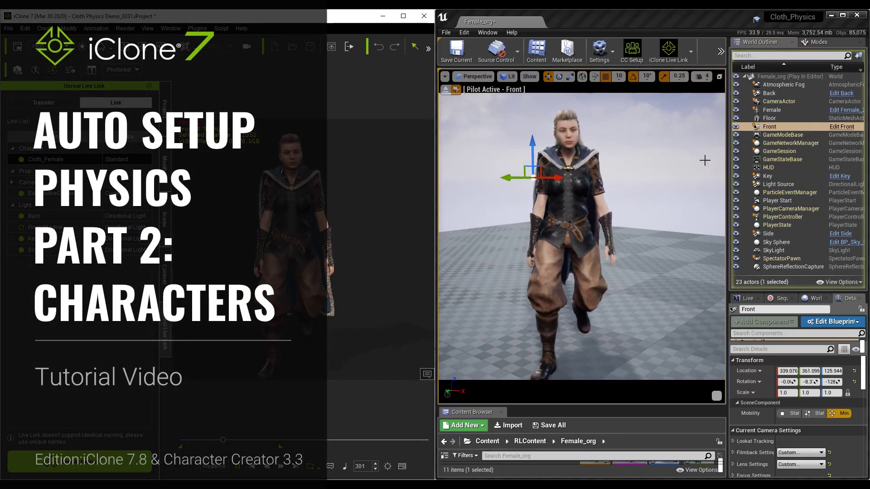
{"action": "left_click", "coordinate": [804, 84]}
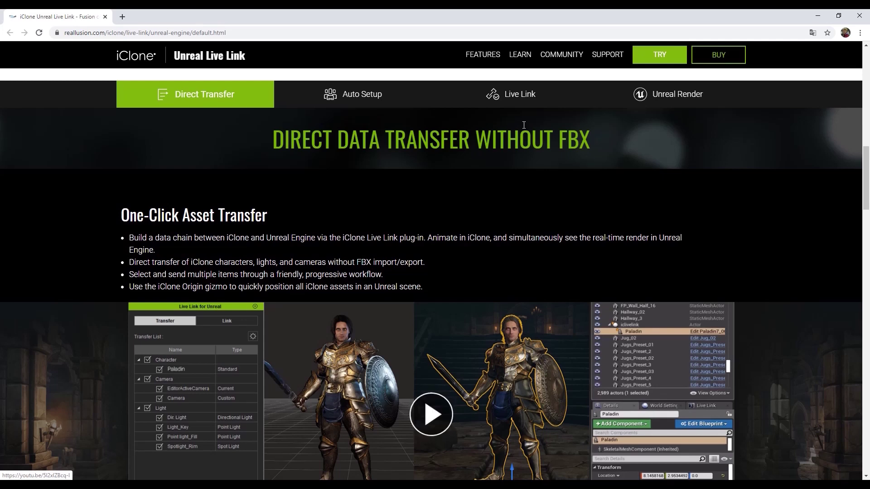
Open the Unreal Live Link tutorials page and expand its Installation Guide section.
{"action": "mouse_move", "coordinate": [519, 60]}
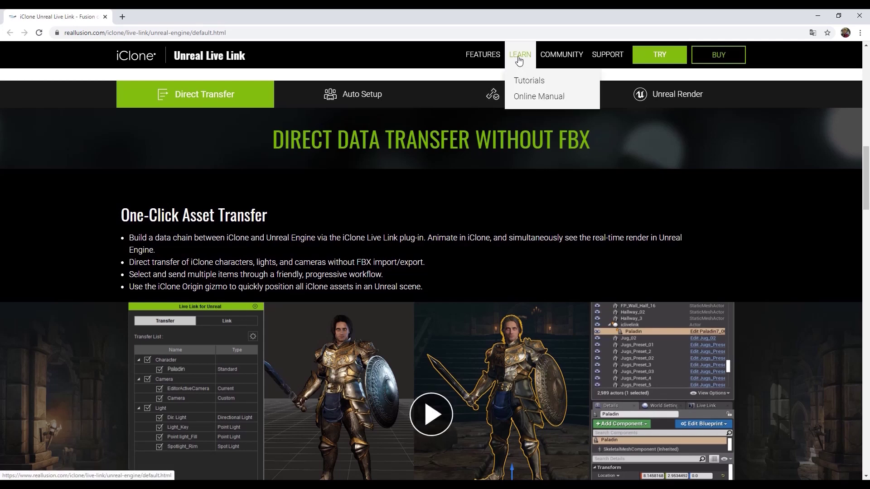
{"action": "left_click", "coordinate": [529, 81]}
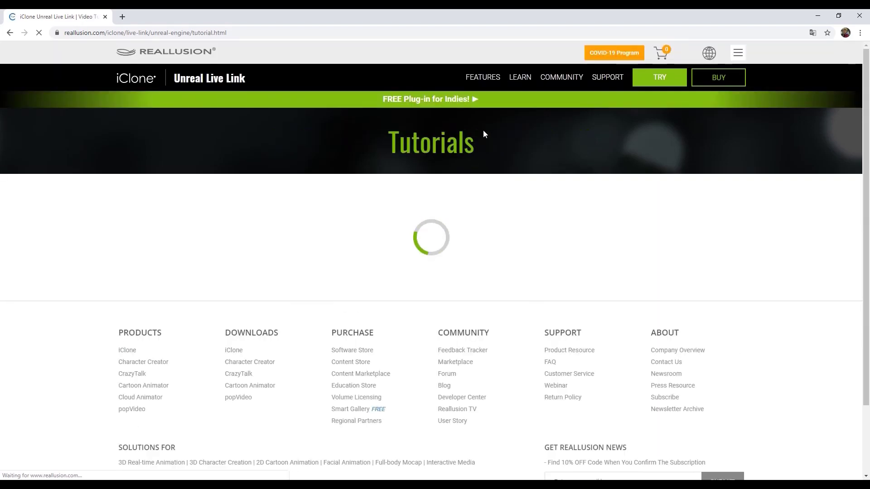
{"action": "scroll", "coordinate": [549, 285], "scroll_direction": "down", "scroll_amount": 2}
{"action": "left_click", "coordinate": [126, 352]}
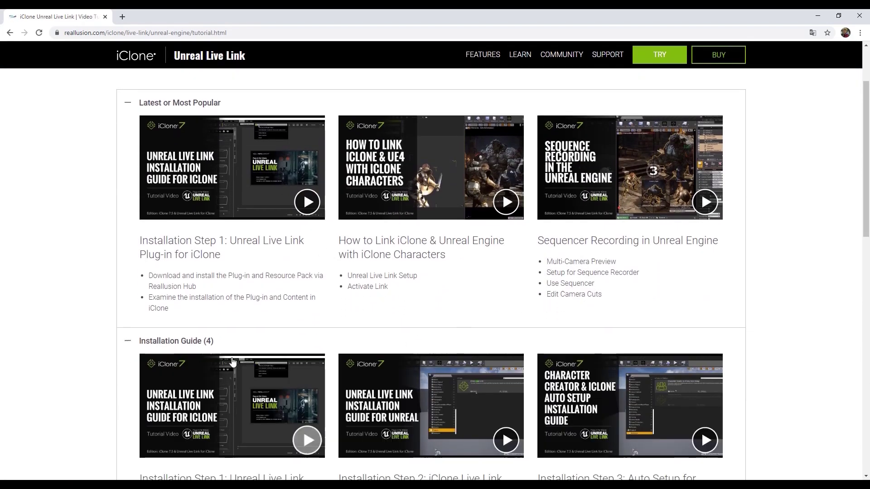
Expand the Workflow from iClone to Unreal Engine section and browse its tutorial videos.
{"action": "scroll", "coordinate": [358, 399], "scroll_direction": "down", "scroll_amount": 6}
{"action": "scroll", "coordinate": [228, 400], "scroll_direction": "down", "scroll_amount": 2}
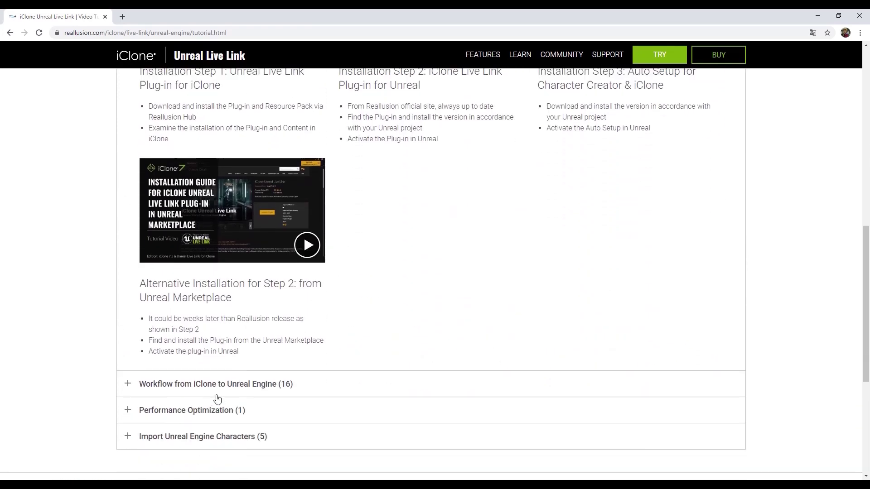
{"action": "left_click", "coordinate": [129, 385]}
{"action": "scroll", "coordinate": [340, 334], "scroll_direction": "down", "scroll_amount": 5}
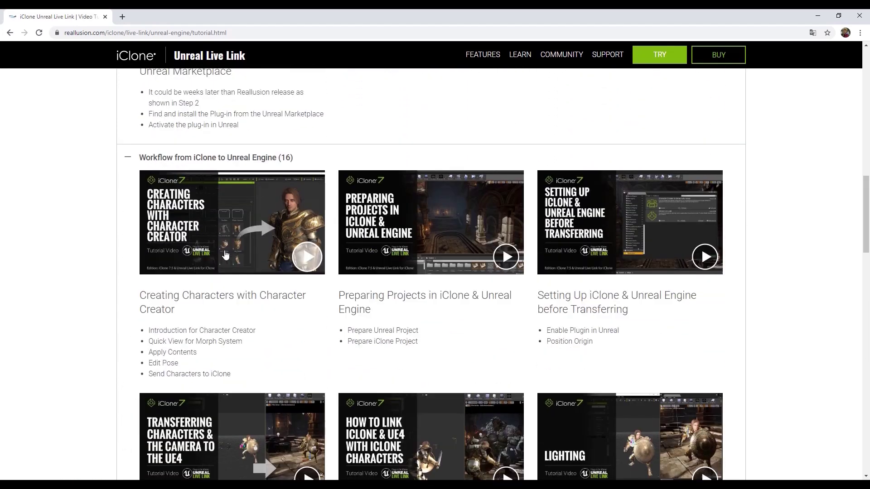
{"action": "scroll", "coordinate": [460, 299], "scroll_direction": "down", "scroll_amount": 9}
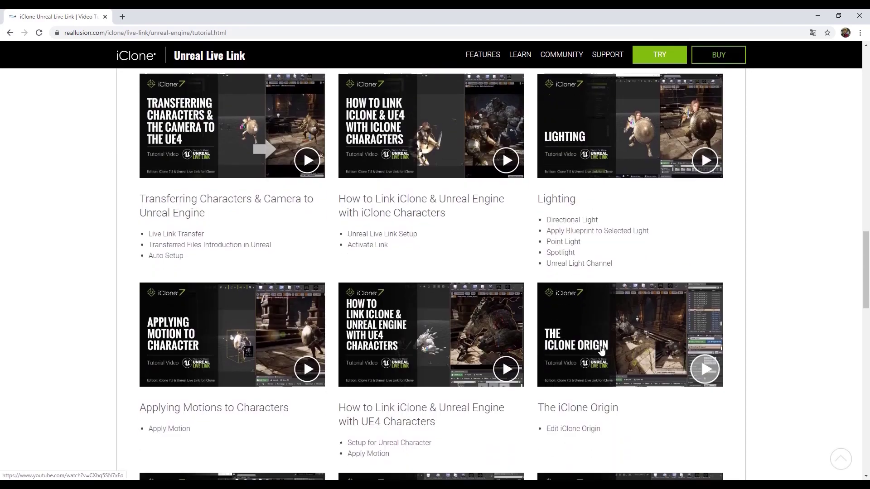
{"action": "scroll", "coordinate": [607, 361], "scroll_direction": "down", "scroll_amount": 3}
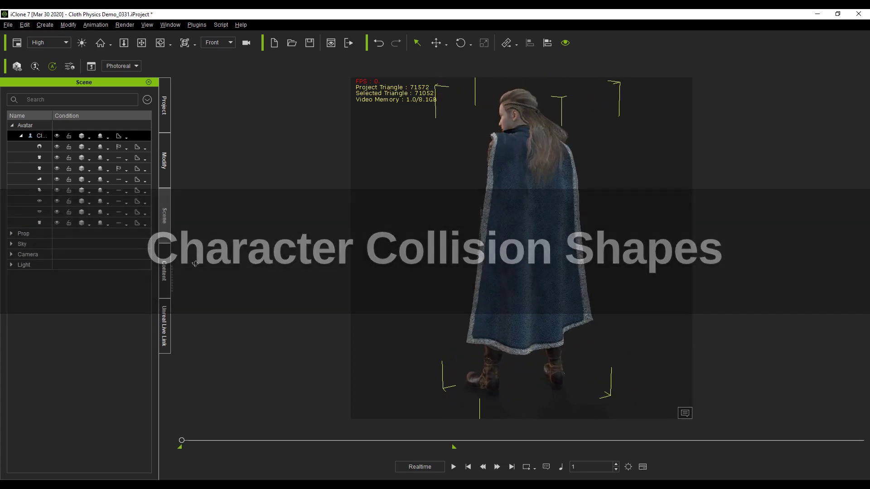
Examine the physics settings of the character's hair mesh, including the Octavia material's weight map and the collision properties.
{"action": "key", "text": "F3"}
{"action": "right_click_drag", "start_coordinate": [392, 285], "coordinate": [570, 288]}
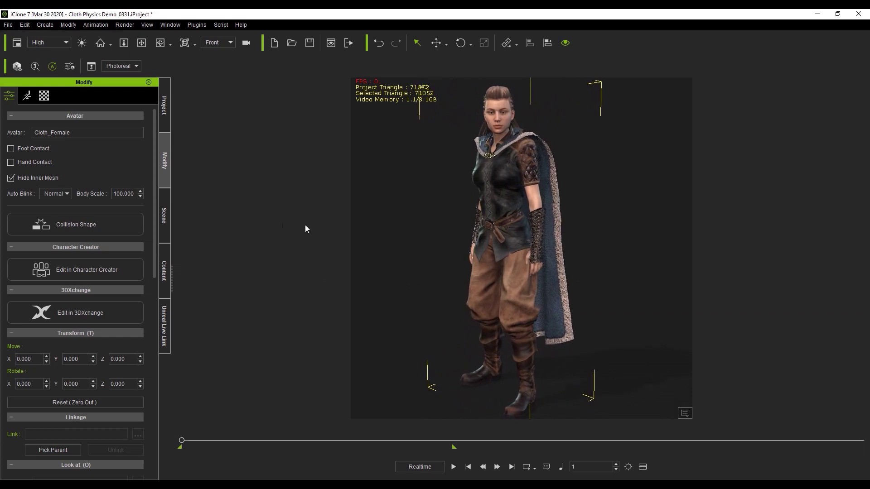
{"action": "left_click", "coordinate": [168, 209]}
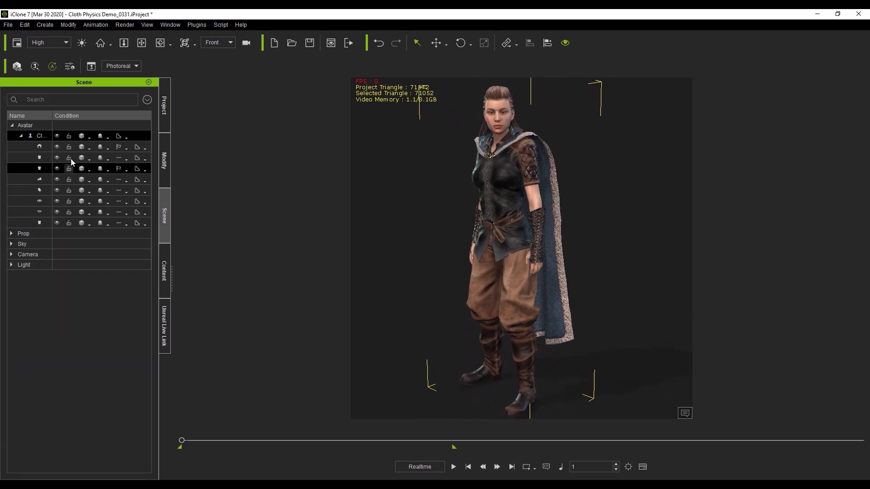
{"action": "left_click", "coordinate": [44, 148]}
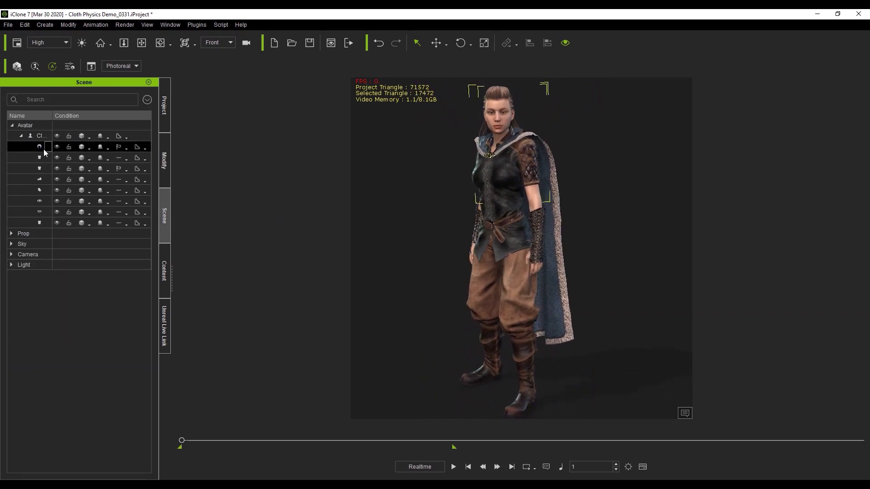
{"action": "left_click", "coordinate": [165, 157]}
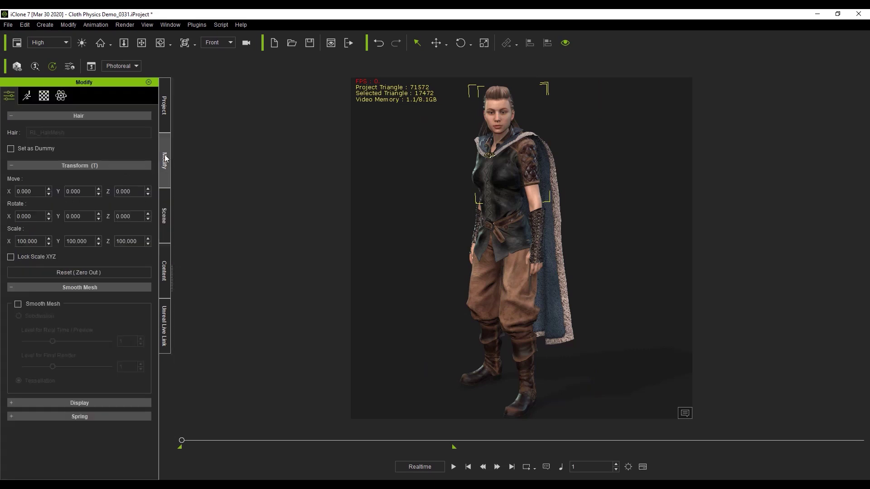
{"action": "left_click", "coordinate": [61, 96]}
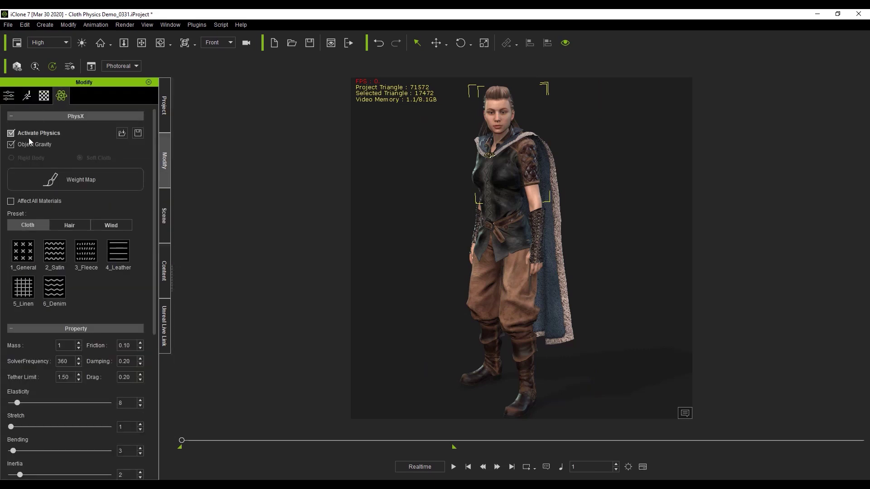
{"action": "left_click", "coordinate": [87, 180]}
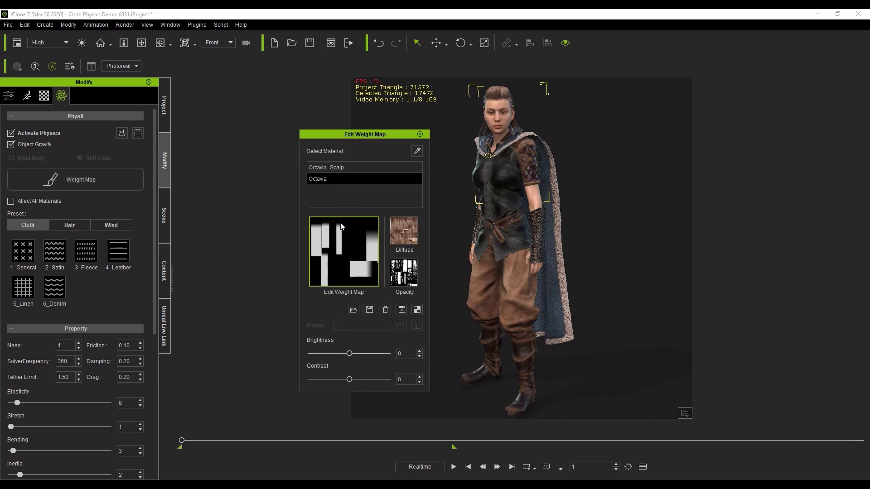
{"action": "left_click", "coordinate": [420, 134]}
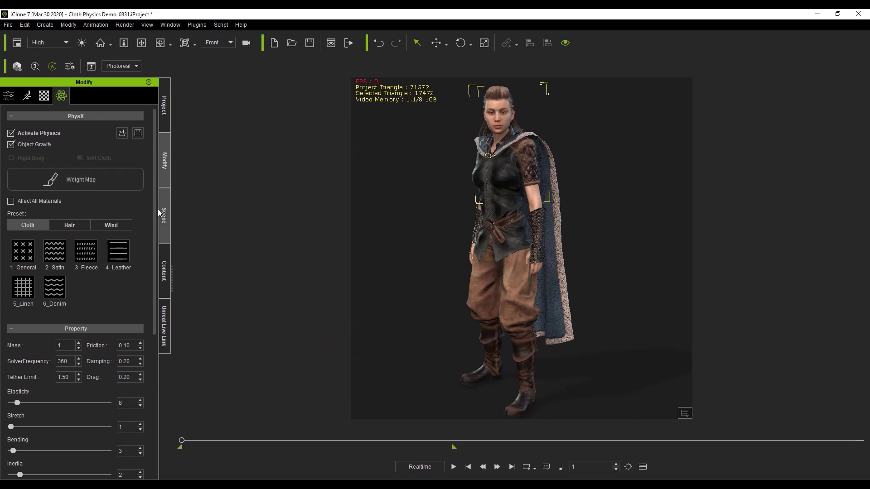
{"action": "left_click_drag", "start_coordinate": [153, 189], "coordinate": [140, 305]}
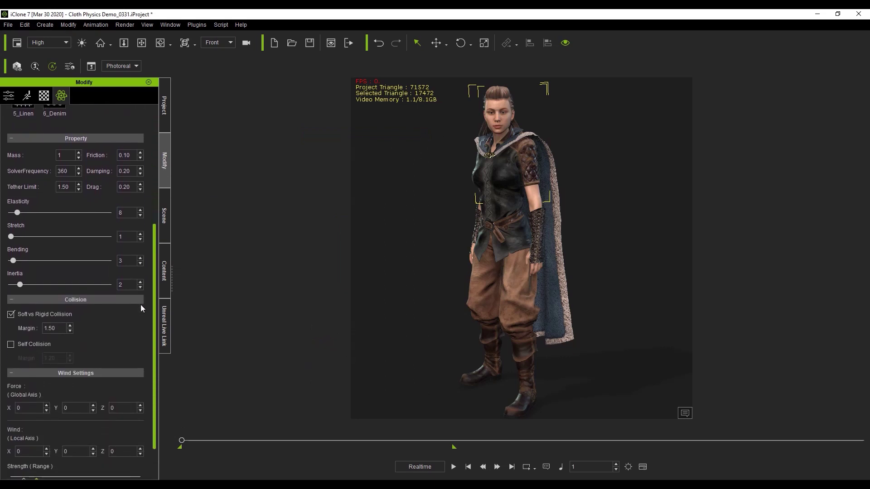
Examine the physics properties and the weight map of the character's cloak.
{"action": "left_click", "coordinate": [169, 219]}
{"action": "left_click", "coordinate": [39, 169]}
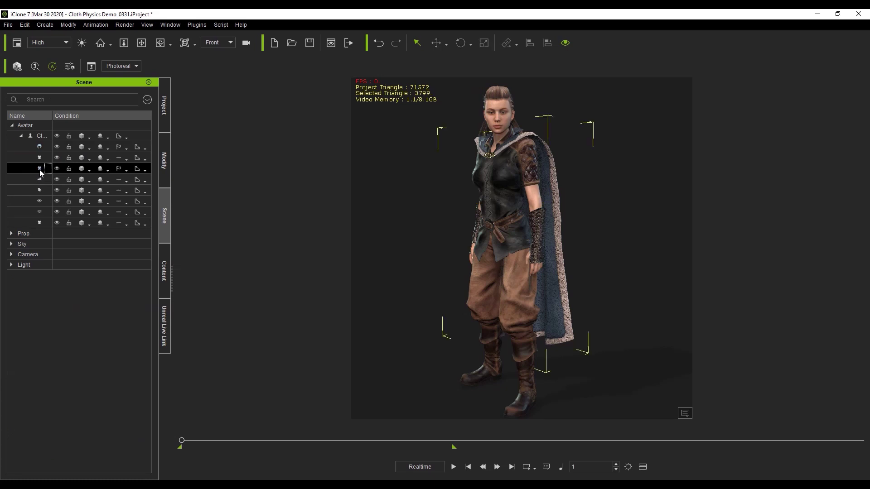
{"action": "left_click", "coordinate": [163, 163]}
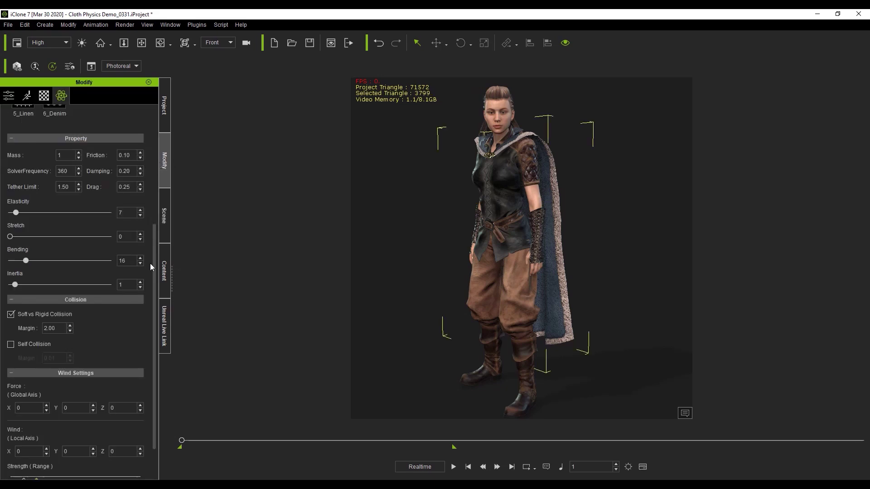
{"action": "left_click_drag", "start_coordinate": [153, 405], "coordinate": [170, 287]}
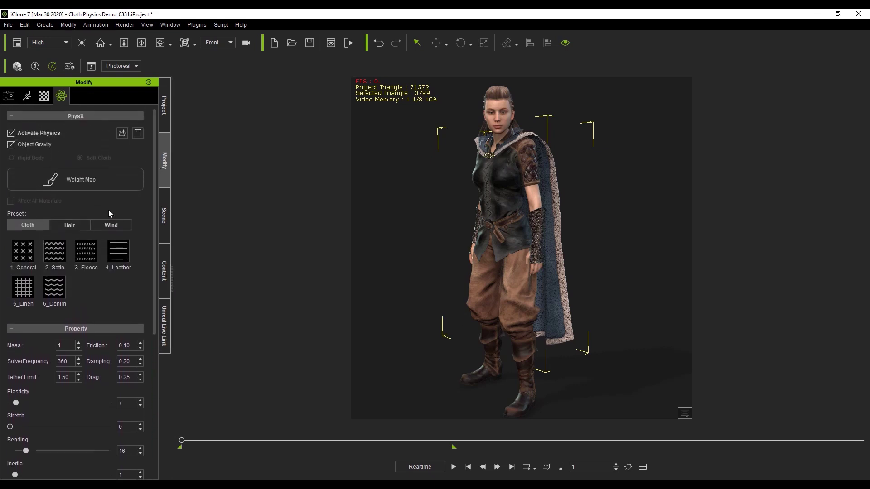
{"action": "left_click", "coordinate": [91, 187]}
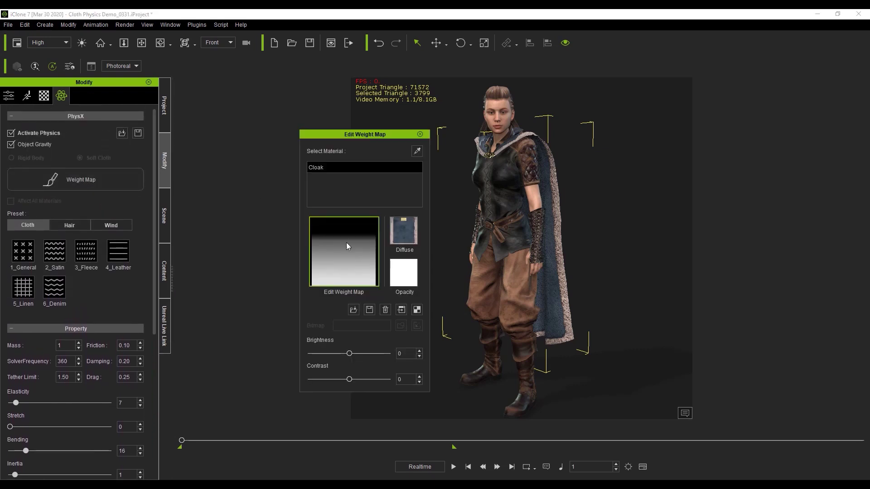
{"action": "left_click", "coordinate": [420, 135]}
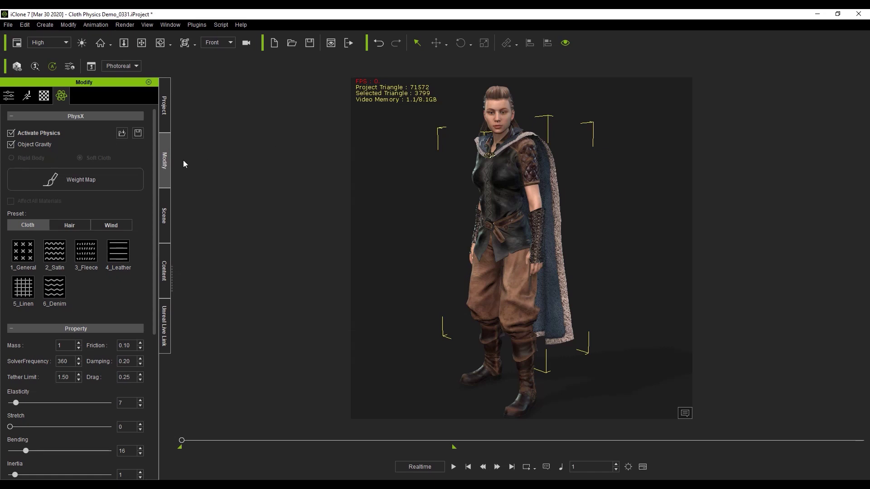
Select the Cloth_Female avatar and open its Character Collision Shape Editor.
{"action": "left_click", "coordinate": [165, 201]}
{"action": "left_click", "coordinate": [32, 137]}
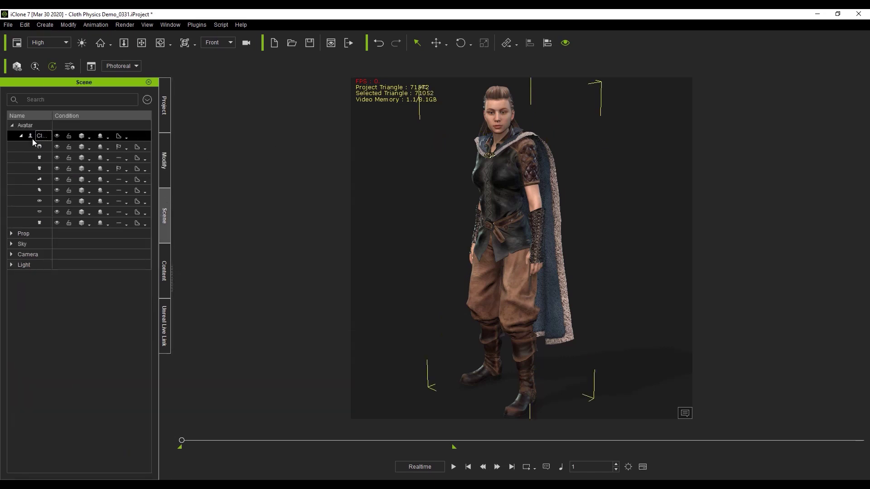
{"action": "left_click", "coordinate": [164, 161]}
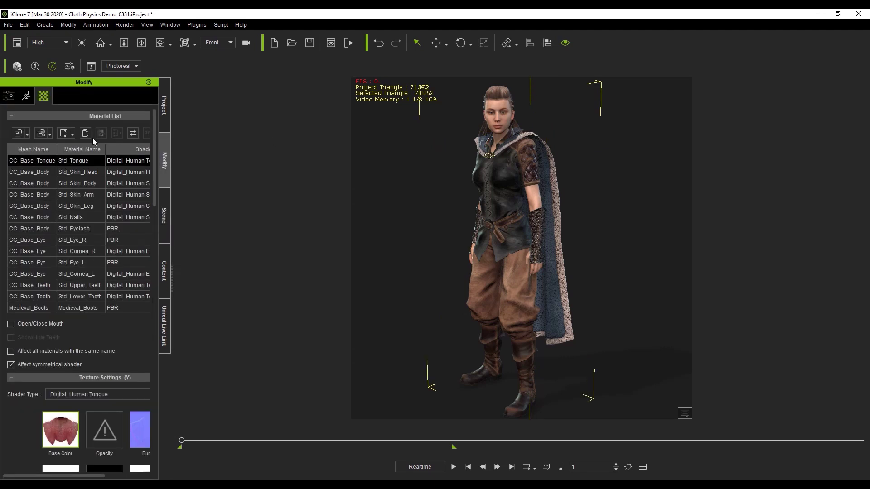
{"action": "left_click", "coordinate": [1, 100]}
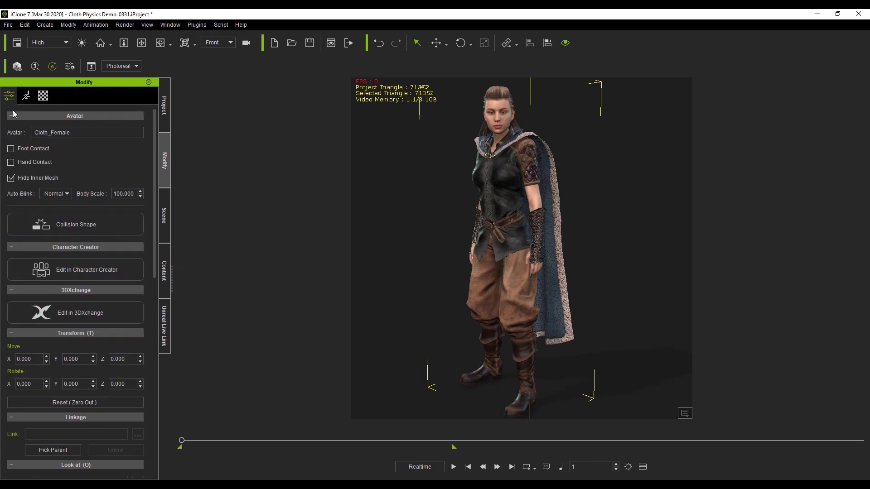
{"action": "left_click", "coordinate": [55, 221]}
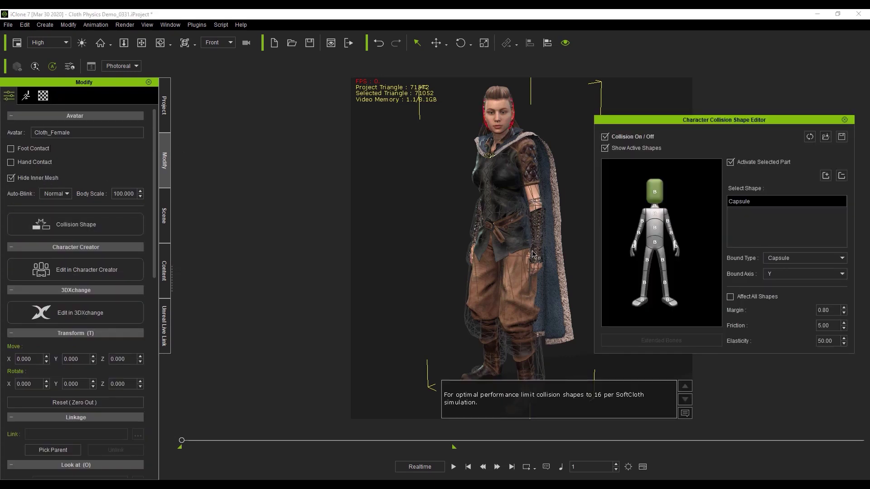
Switch the whole avatar's display mode to X-Ray to reveal its collision shapes.
{"action": "left_click", "coordinate": [165, 219]}
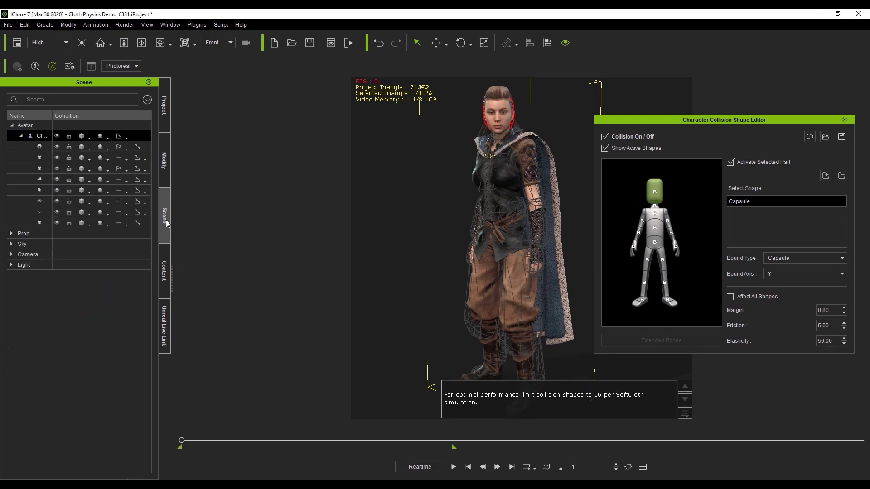
{"action": "left_click", "coordinate": [89, 136]}
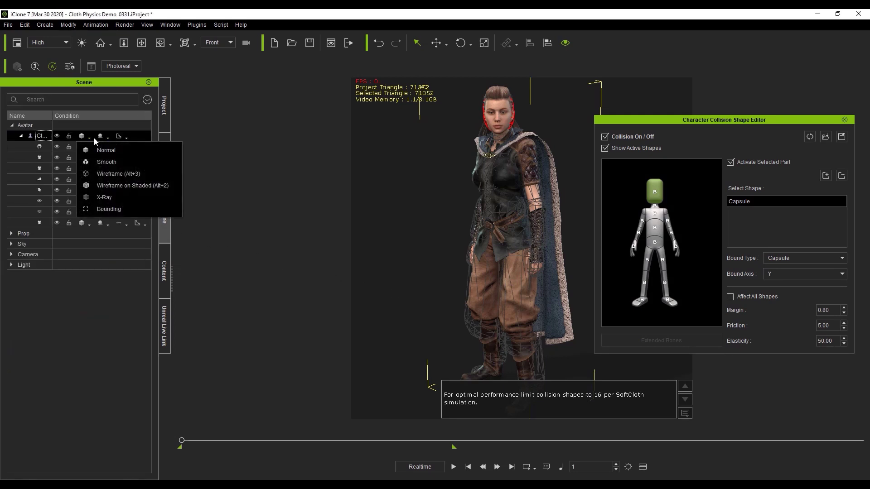
{"action": "left_click", "coordinate": [93, 192]}
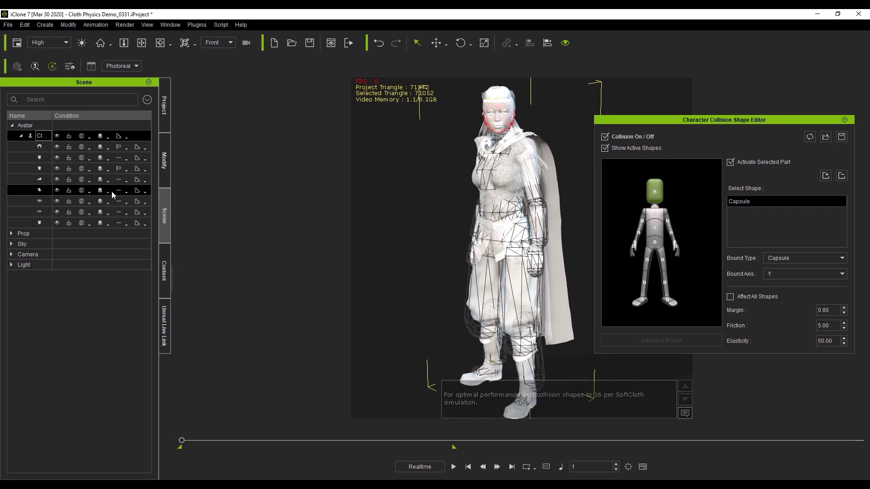
{"action": "right_click_drag", "start_coordinate": [514, 221], "coordinate": [625, 231]}
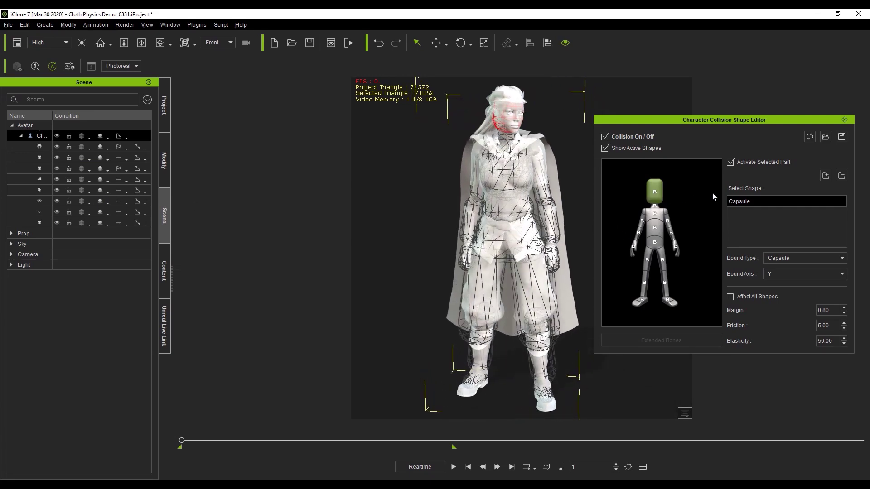
Examine the collision shapes of the neck, torso, left forearm, right leg and right foot, along with the available bound types.
{"action": "left_click", "coordinate": [656, 212]}
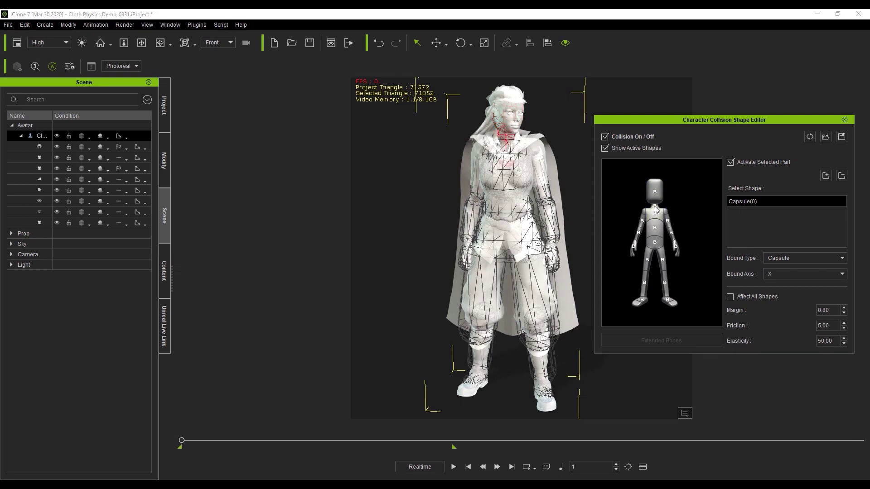
{"action": "left_click", "coordinate": [655, 221]}
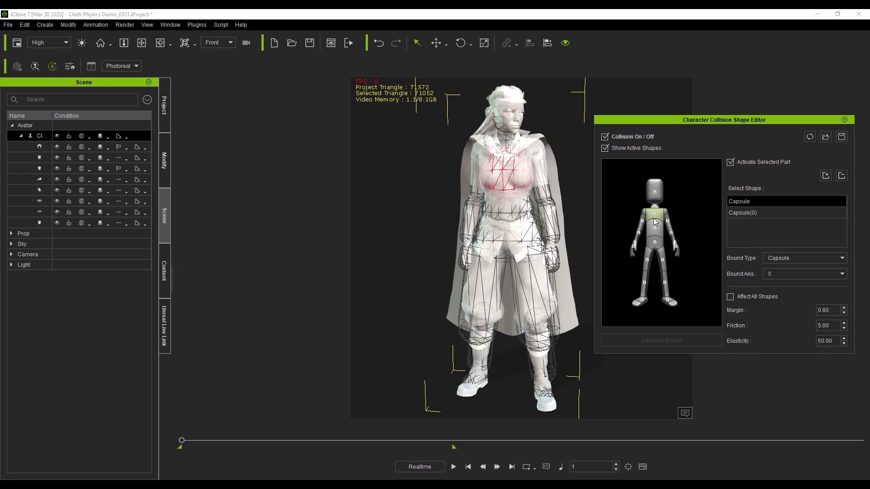
{"action": "left_click", "coordinate": [654, 230]}
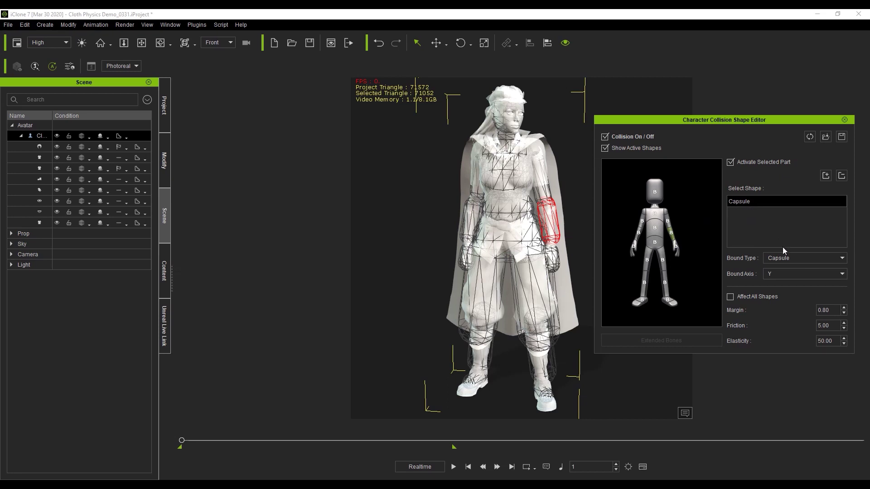
{"action": "left_click", "coordinate": [783, 259]}
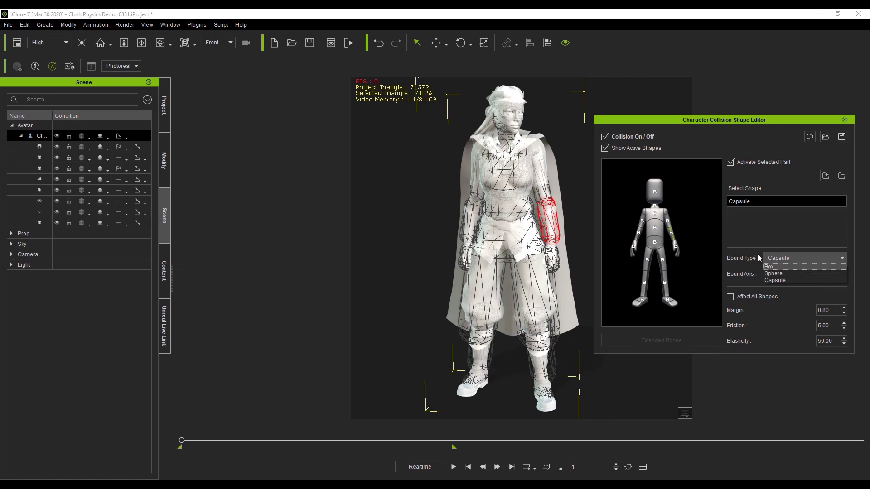
{"action": "left_click", "coordinate": [744, 227]}
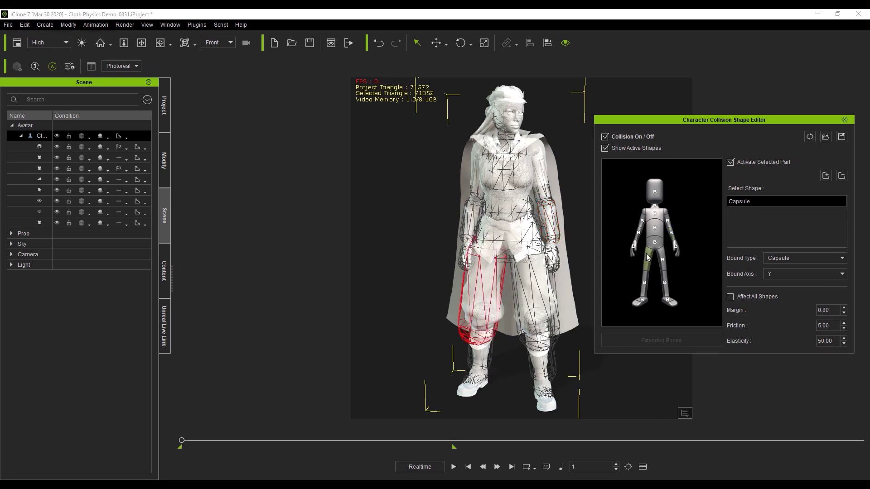
{"action": "left_click", "coordinate": [640, 303]}
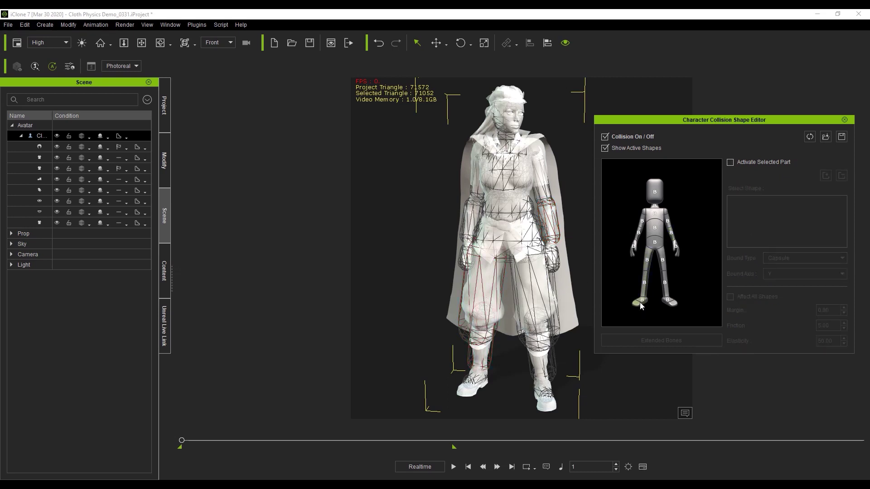
Close the Character Collision Shape Editor and return the whole avatar's display from X-Ray to its normal textured shading.
{"action": "left_click", "coordinate": [844, 119]}
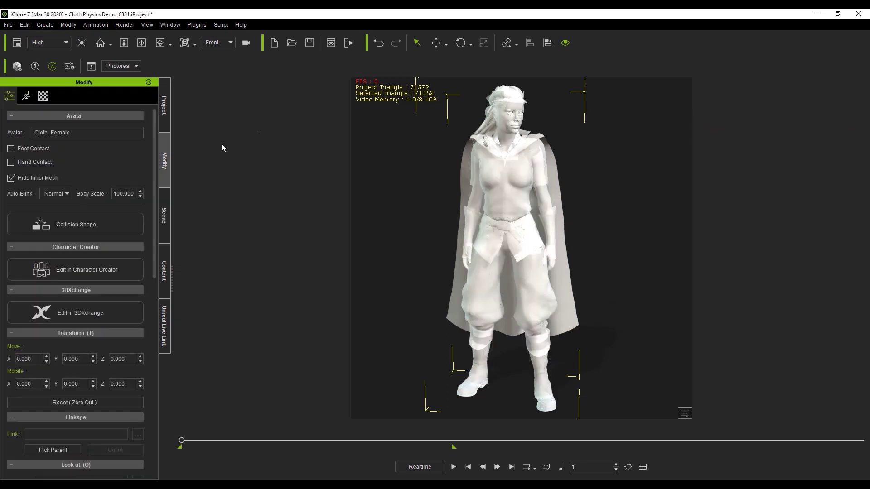
{"action": "left_click", "coordinate": [166, 205]}
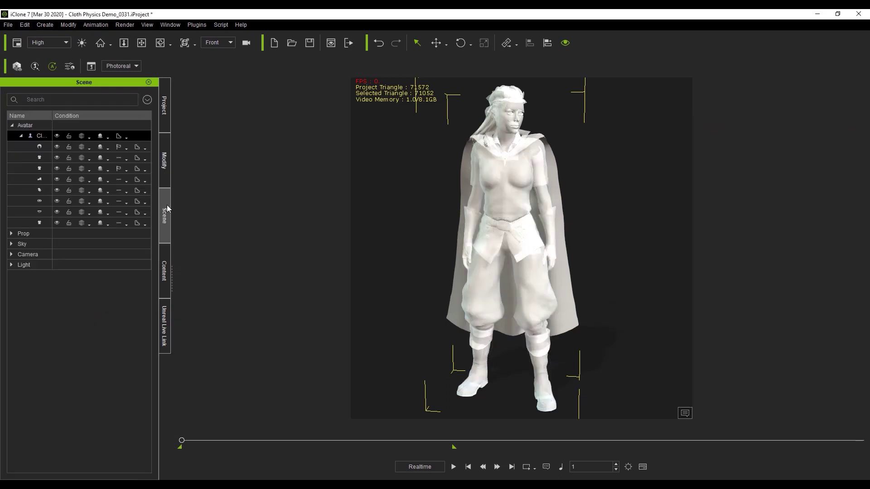
{"action": "left_click", "coordinate": [88, 139]}
{"action": "left_click", "coordinate": [94, 148]}
Play the cloth animation to check the cloak's movement, and return the project to frame 1.
{"action": "right_click_drag", "start_coordinate": [619, 269], "coordinate": [500, 271]}
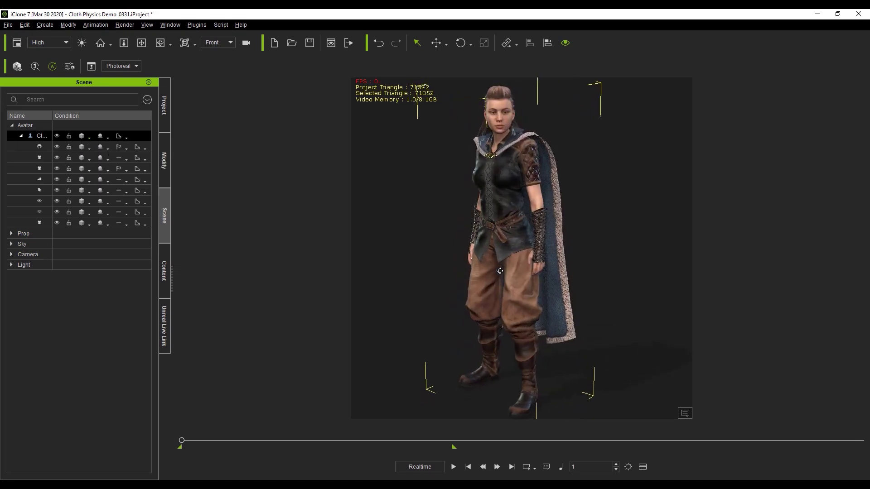
{"action": "left_click", "coordinate": [453, 466]}
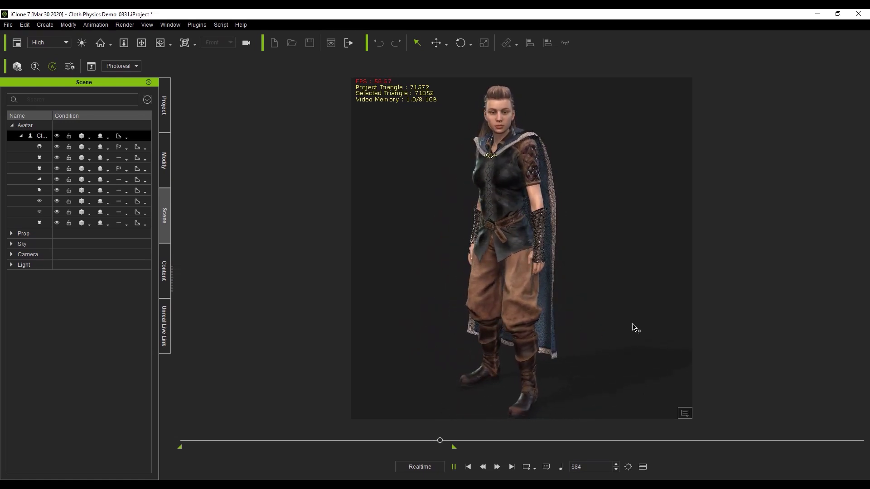
{"action": "left_click", "coordinate": [453, 467]}
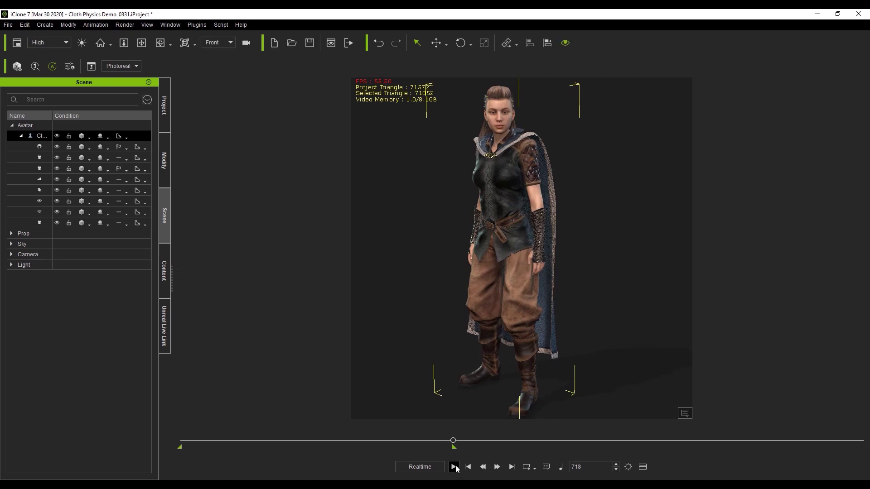
{"action": "left_click", "coordinate": [467, 467]}
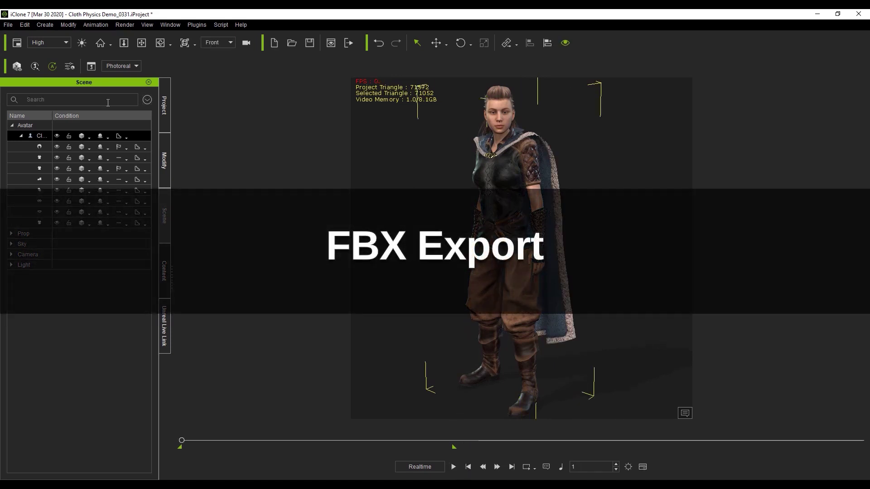
Set up an FBX export with the Unreal target preset, the current frame as range and Delete Hidden Face enabled.
{"action": "left_click", "coordinate": [7, 25]}
{"action": "mouse_move", "coordinate": [28, 98]}
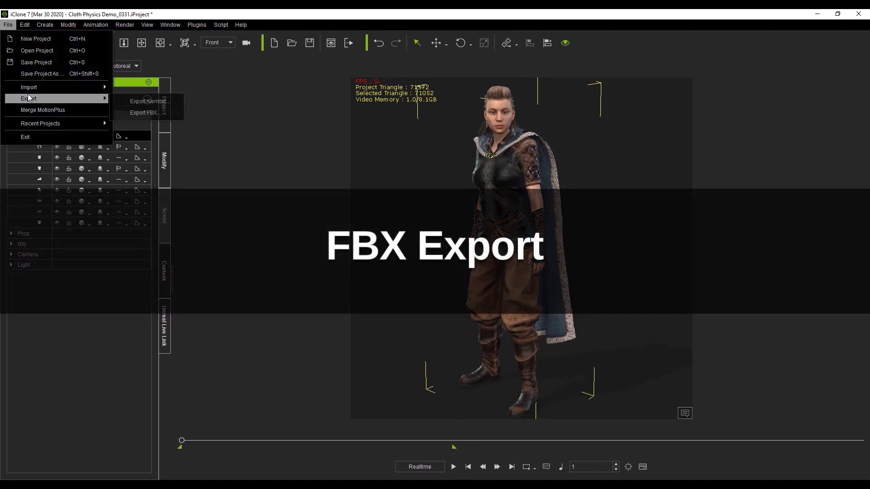
{"action": "left_click", "coordinate": [141, 112]}
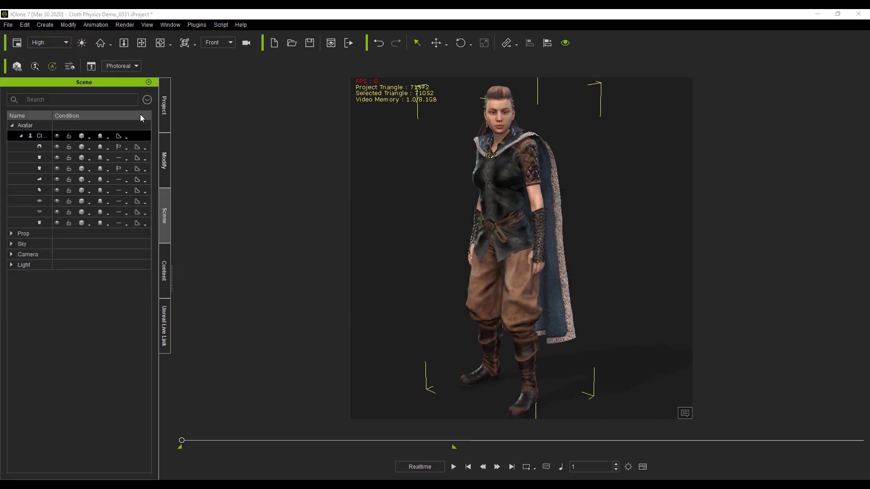
{"action": "left_click", "coordinate": [404, 180]}
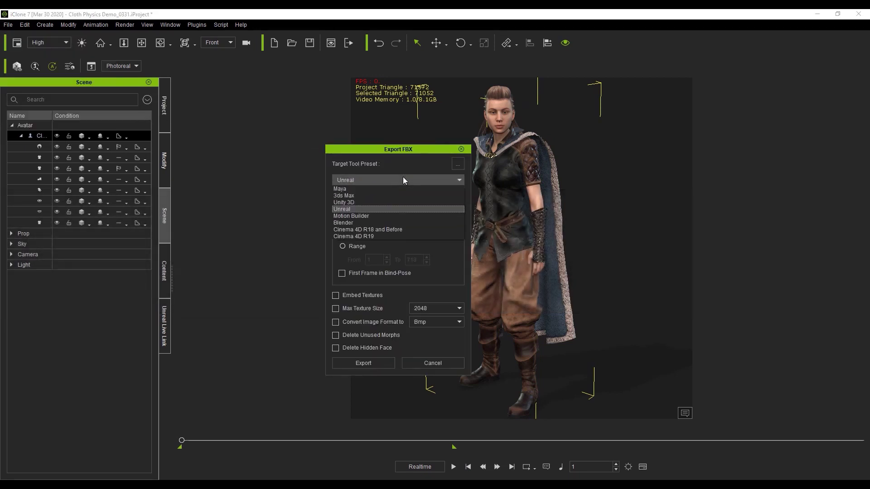
{"action": "left_click", "coordinate": [346, 209]}
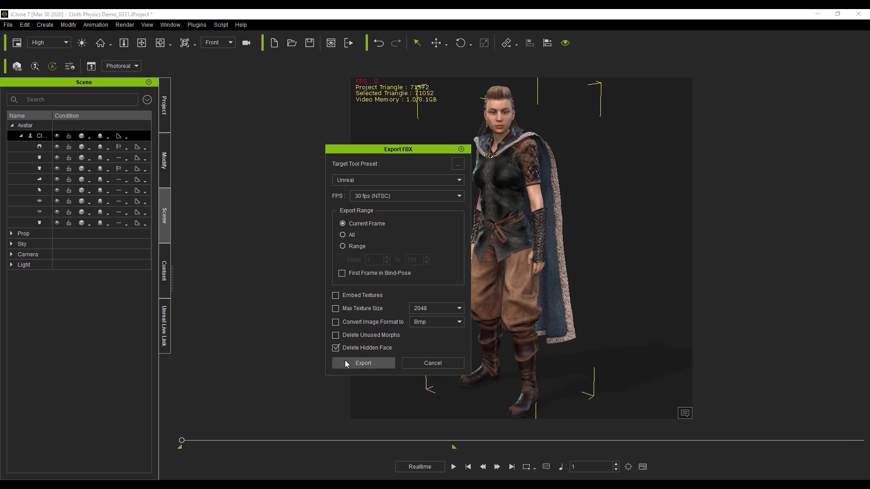
Export the character to the Physics_Female folder with the file name Female.
{"action": "left_click", "coordinate": [345, 363]}
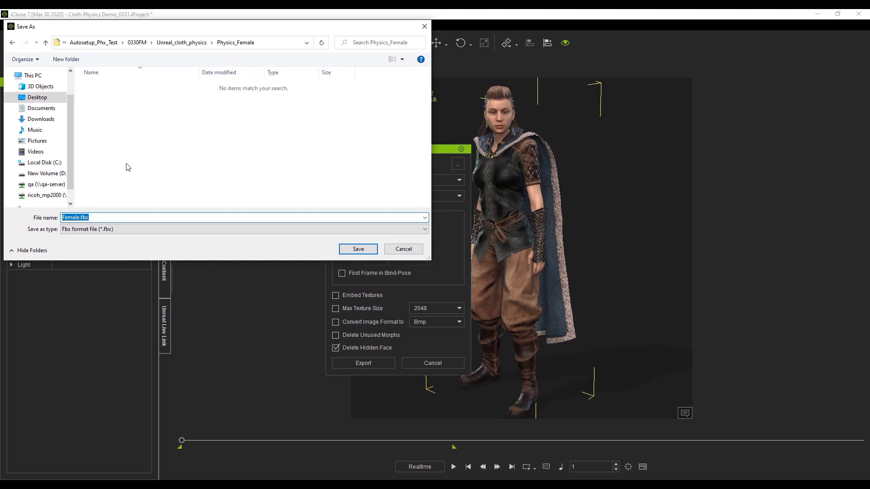
{"action": "type", "text": "F"}
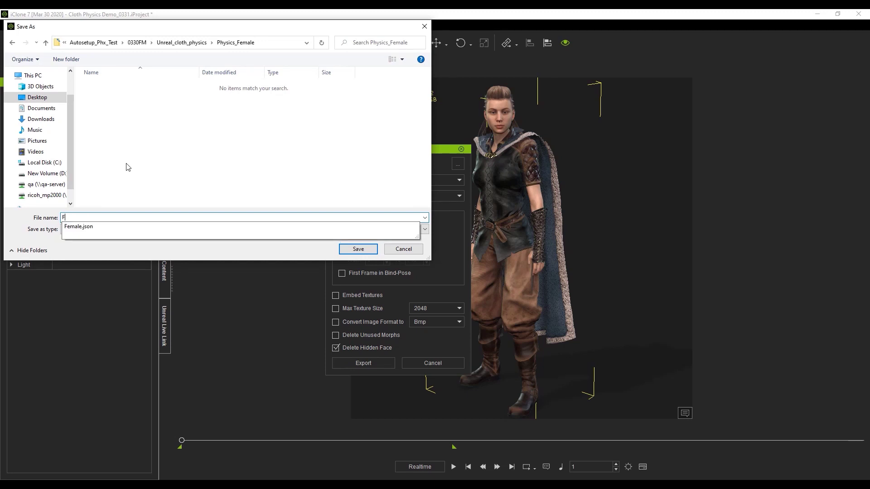
{"action": "type", "text": "emale"}
{"action": "key", "text": "Return"}
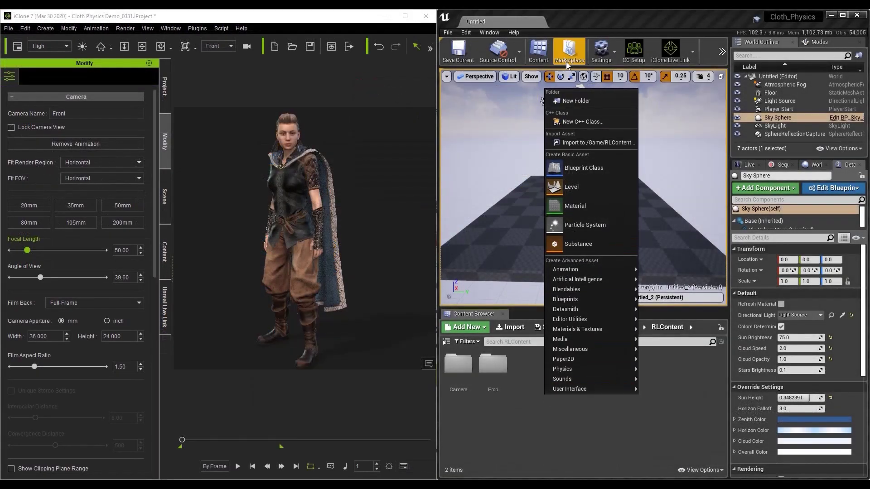
In Unreal Editor, create a folder named Female inside RLContent and open it.
{"action": "left_click", "coordinate": [576, 101]}
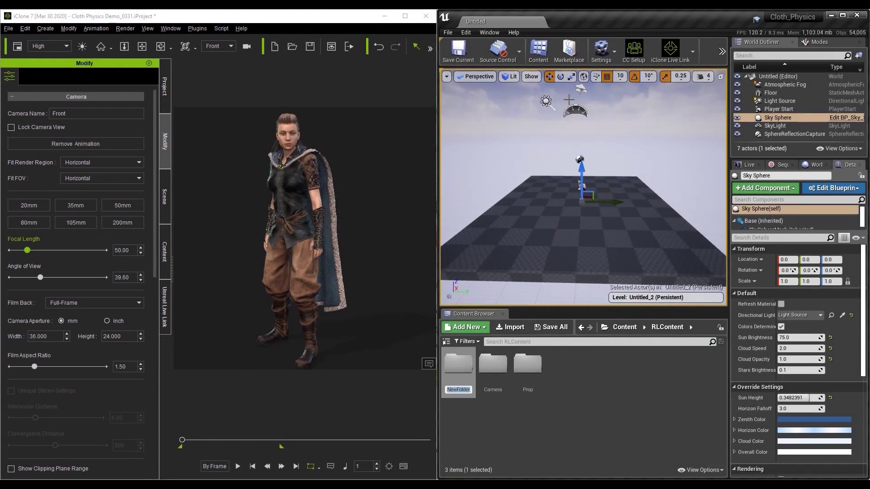
{"action": "type", "text": "Female"}
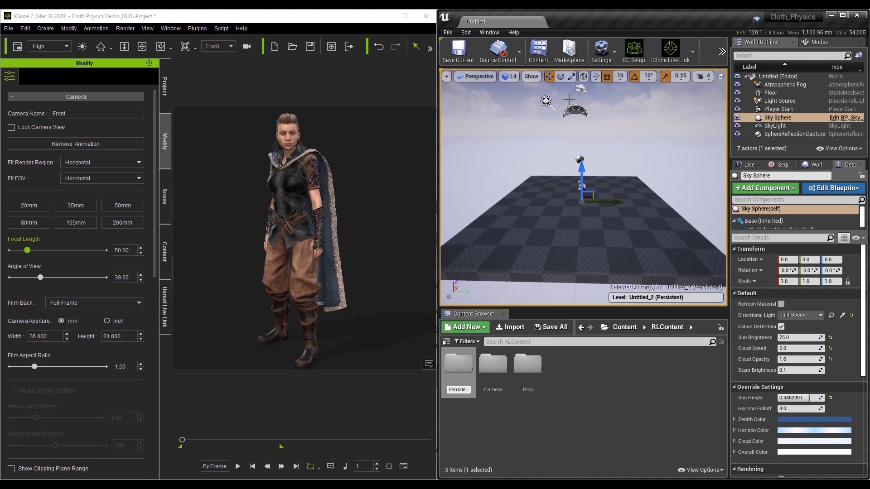
{"action": "key", "text": "Return"}
{"action": "double_click", "coordinate": [493, 365]}
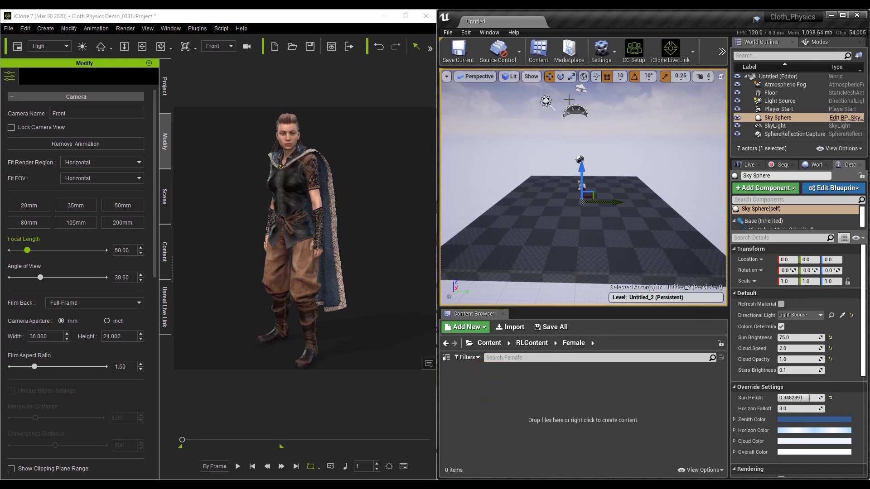
Import all of female.fbx from Physics_Female into the Female folder, using Auto Setup with HQ Shader and Use T0 As Ref Pose.
{"action": "key", "text": "alt+Tab"}
{"action": "key", "text": "alt+Tab"}
{"action": "left_click_drag", "start_coordinate": [554, 179], "coordinate": [603, 412]}
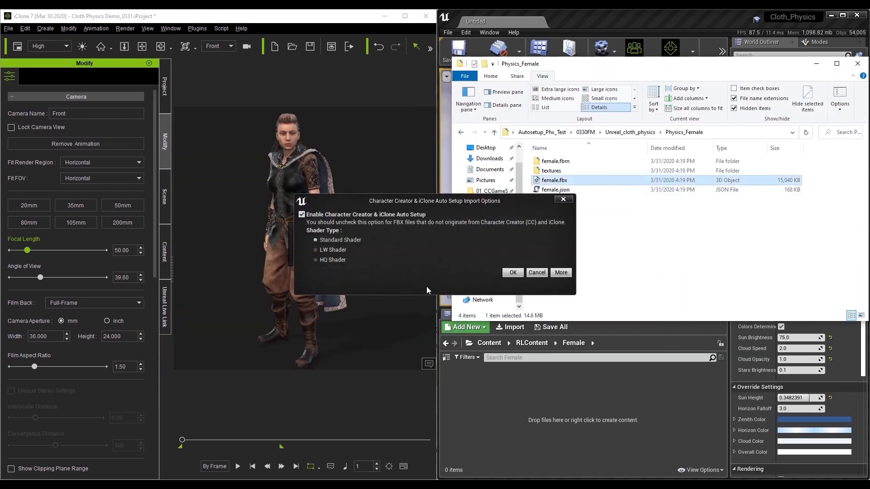
{"action": "left_click", "coordinate": [316, 260]}
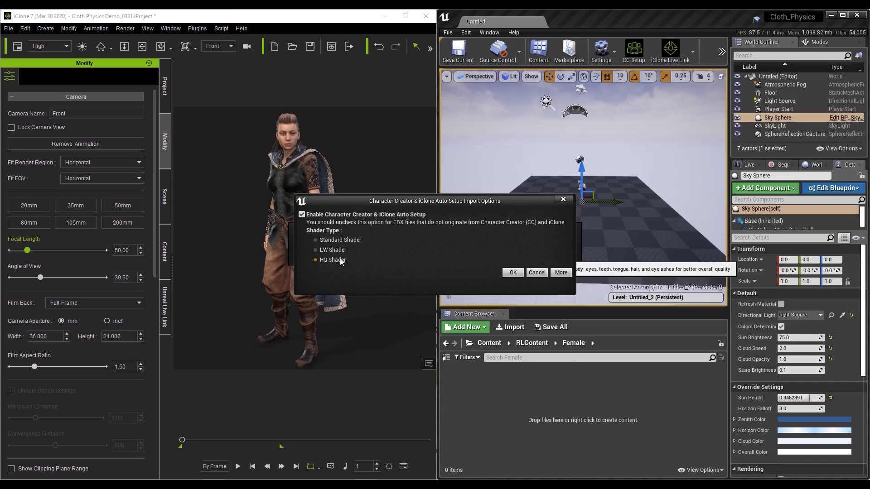
{"action": "left_click", "coordinate": [512, 273]}
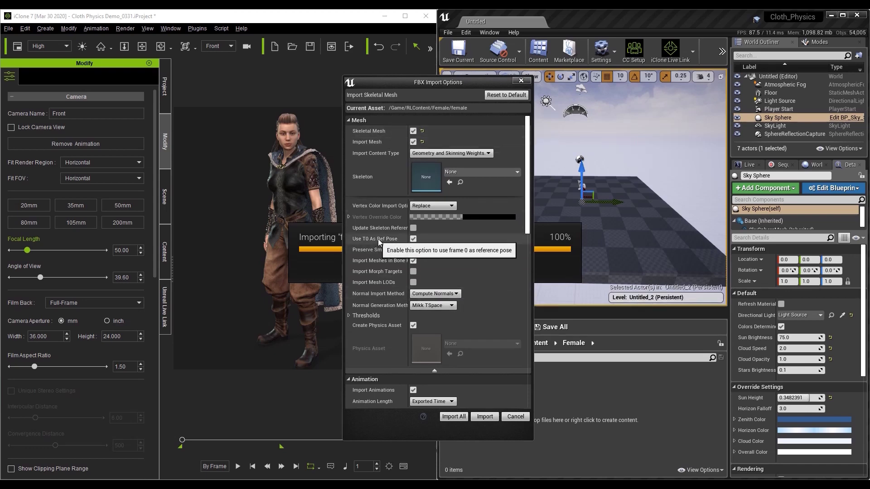
{"action": "scroll", "coordinate": [433, 250], "scroll_direction": "down", "scroll_amount": 5}
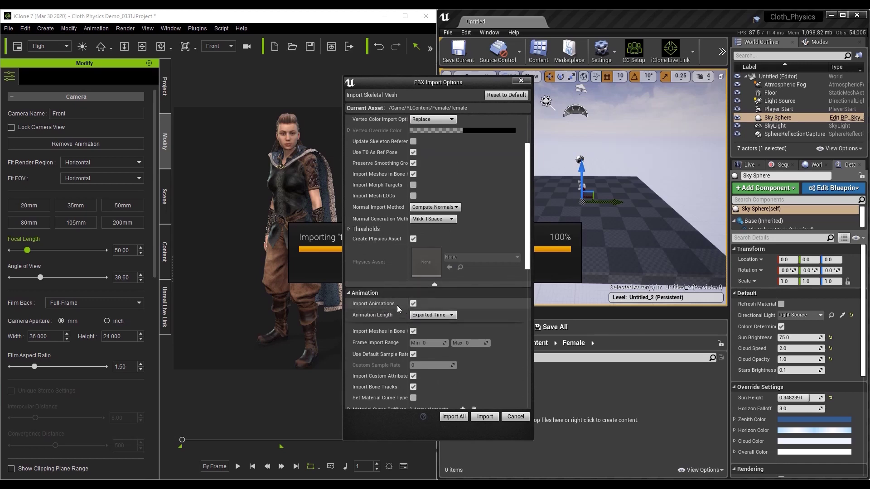
{"action": "left_click", "coordinate": [460, 416]}
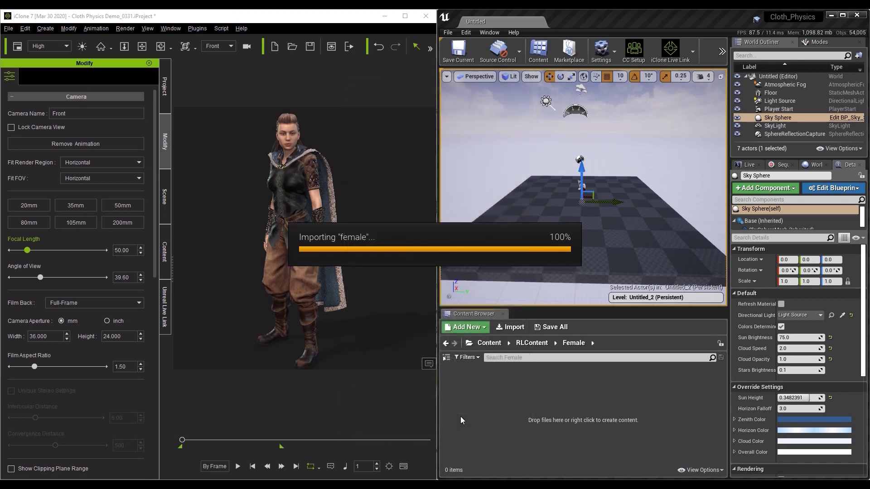
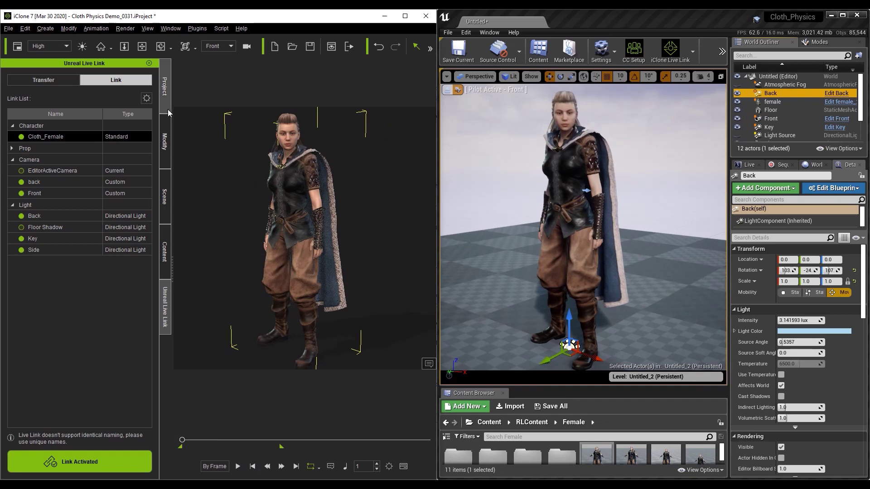
Switch to iClone and open the project's Global Physics Settings and the Timeline.
{"action": "left_click", "coordinate": [25, 28]}
{"action": "left_click", "coordinate": [57, 259]}
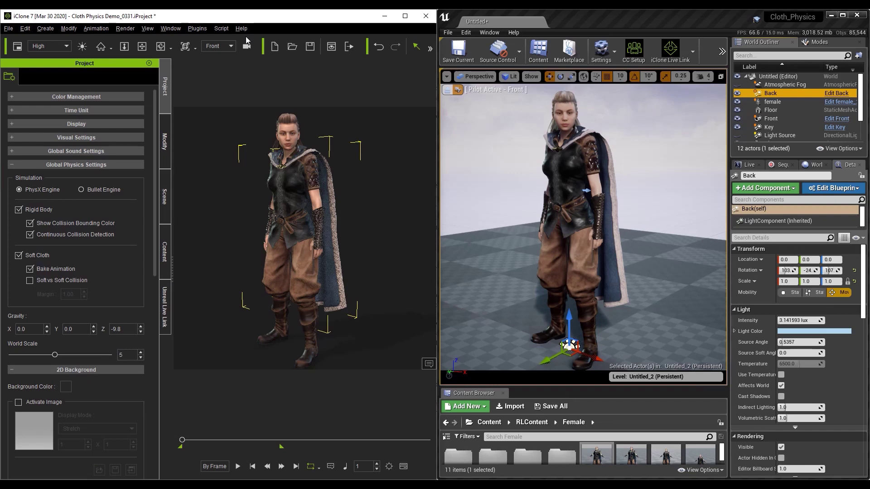
{"action": "left_click", "coordinate": [170, 28]}
{"action": "left_click", "coordinate": [179, 69]}
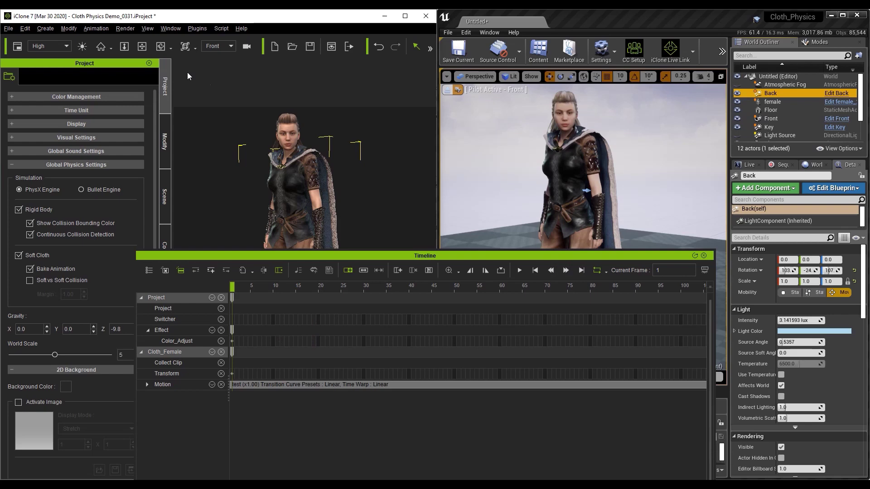
Show the RL_HairMesh and Cloak objects in the Timeline with their Soft Cloth tracks.
{"action": "left_click", "coordinate": [149, 270]}
{"action": "left_click", "coordinate": [149, 140]}
{"action": "left_click", "coordinate": [149, 170]}
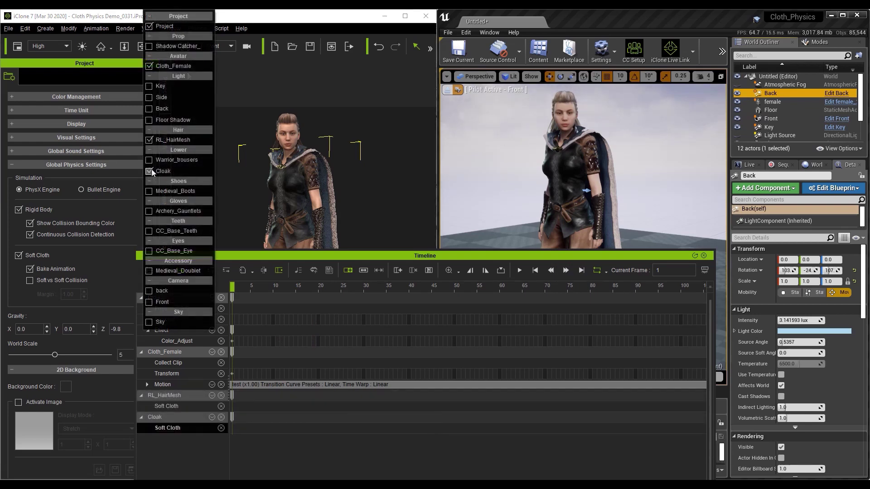
{"action": "left_click", "coordinate": [210, 395]}
{"action": "left_click", "coordinate": [211, 395]}
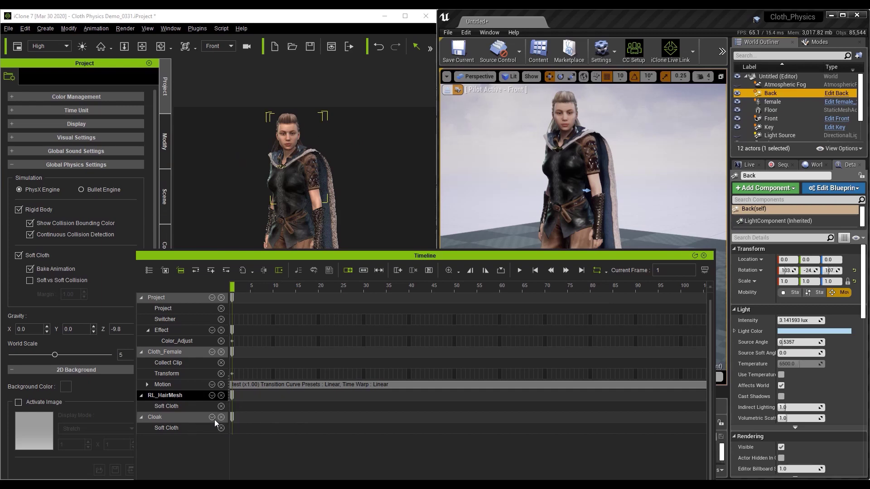
{"action": "left_click", "coordinate": [211, 418]}
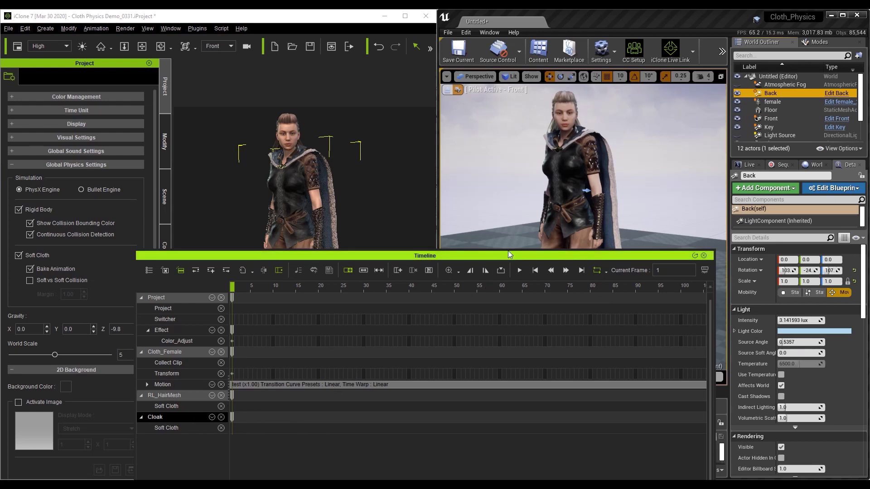
Deactivate the Unreal Live Link and play the animation through to bake the hair and cloak soft cloth onto the Timeline.
{"action": "left_click_drag", "start_coordinate": [513, 255], "coordinate": [772, 118]}
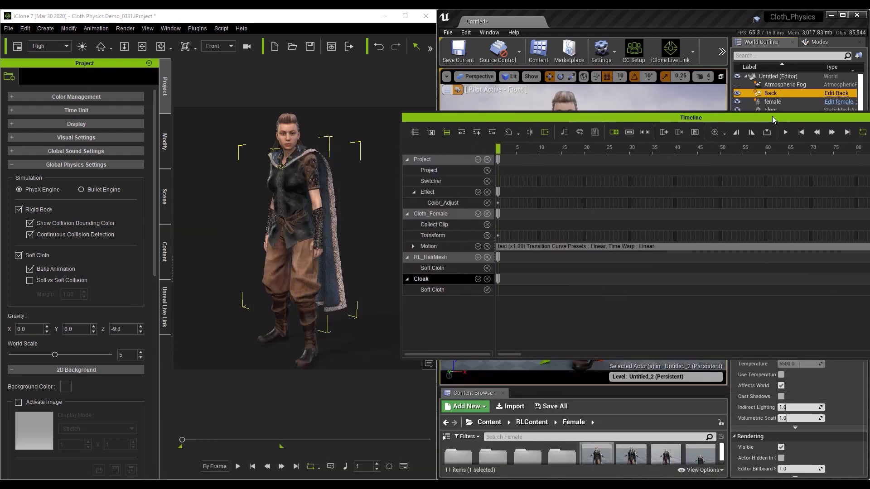
{"action": "left_click", "coordinate": [165, 313]}
{"action": "left_click", "coordinate": [85, 468]}
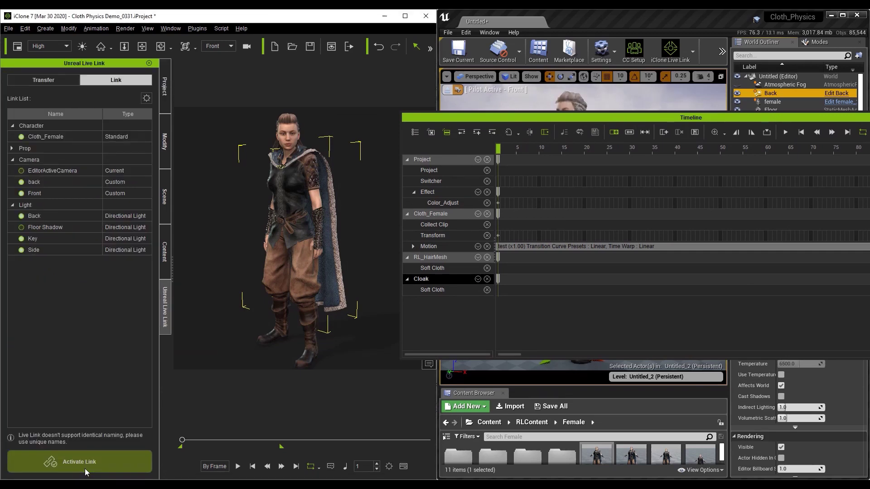
{"action": "left_click", "coordinate": [237, 467]}
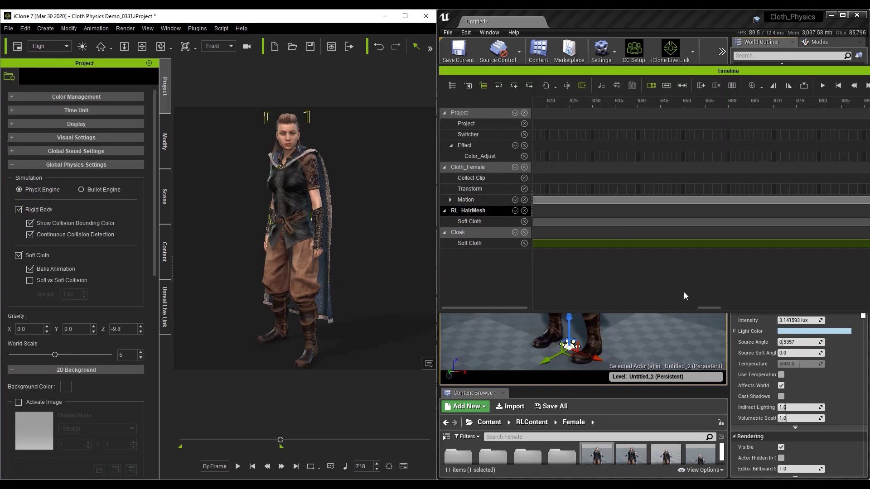
{"action": "left_click_drag", "start_coordinate": [706, 309], "coordinate": [538, 313]}
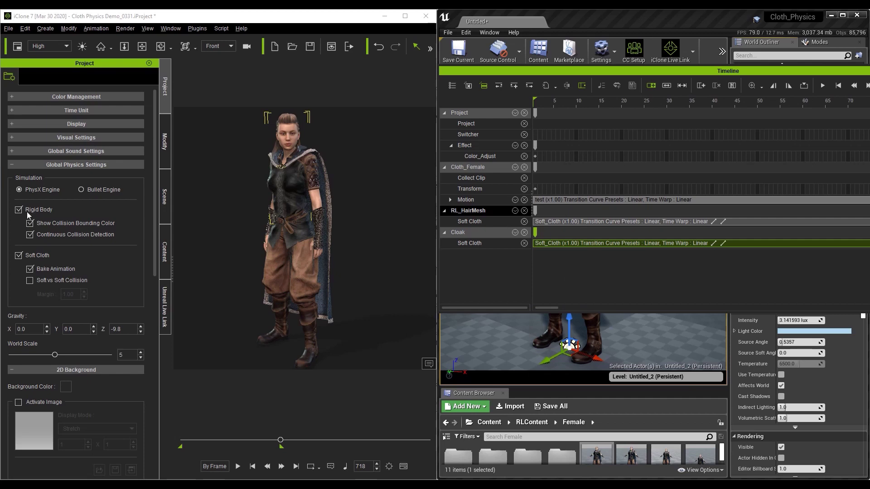
Turn off Bake Animation for Soft Cloth in the project's physics settings and deactivate physics for the hair mesh and cloak.
{"action": "left_click", "coordinate": [30, 269]}
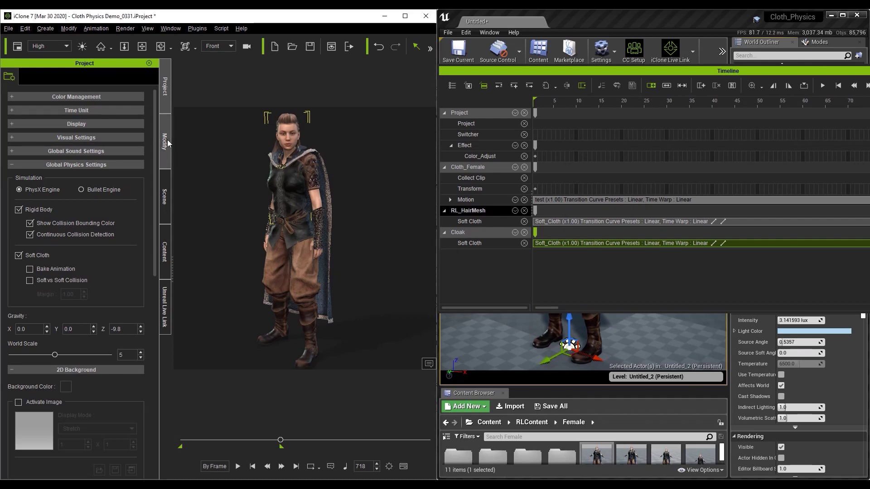
{"action": "left_click", "coordinate": [167, 140]}
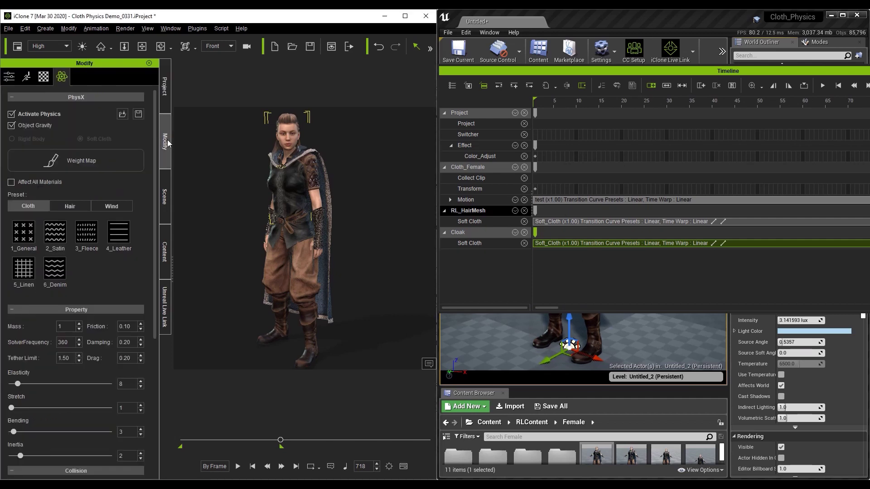
{"action": "left_click", "coordinate": [11, 114]}
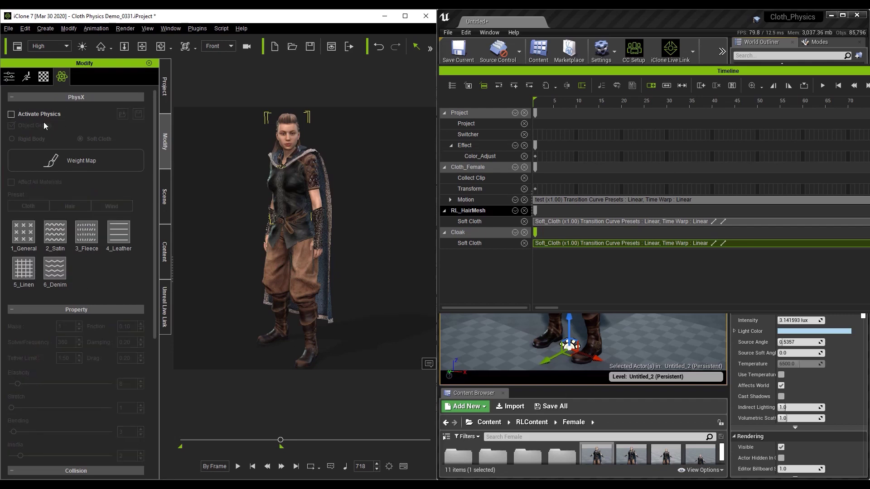
{"action": "left_click", "coordinate": [315, 155]}
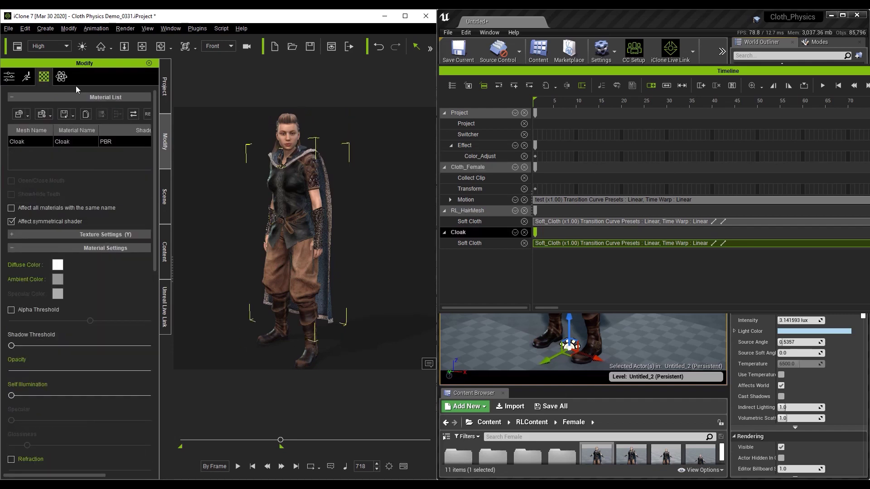
{"action": "left_click", "coordinate": [63, 77]}
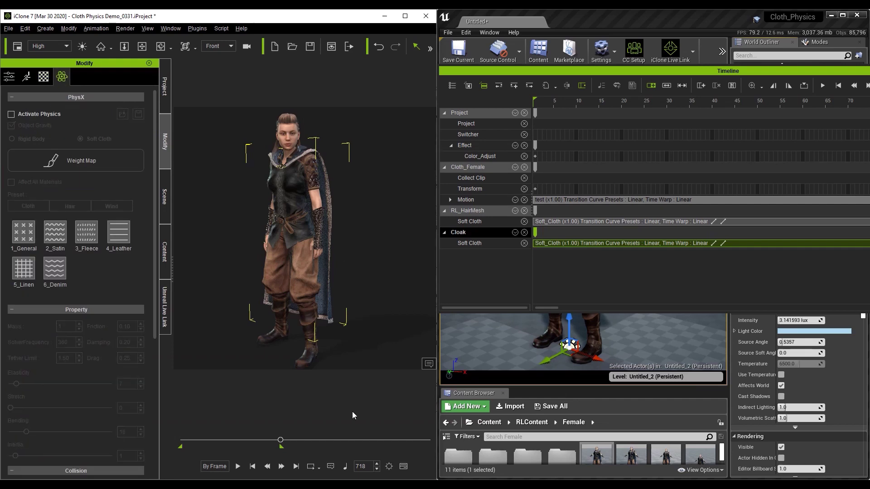
Play back the baked hair and cloak animation in By Frame and Realtime modes, and return to the first frame.
{"action": "left_click", "coordinate": [252, 467]}
{"action": "left_click", "coordinate": [238, 466]}
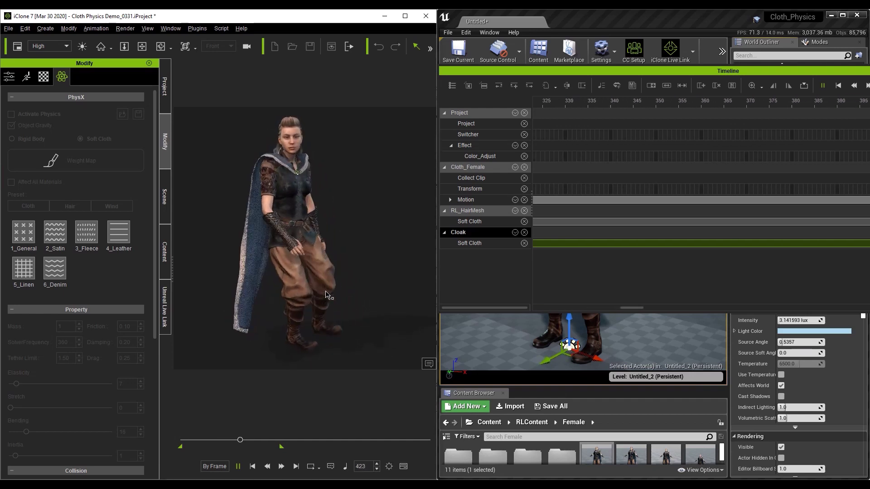
{"action": "left_click", "coordinate": [252, 466]}
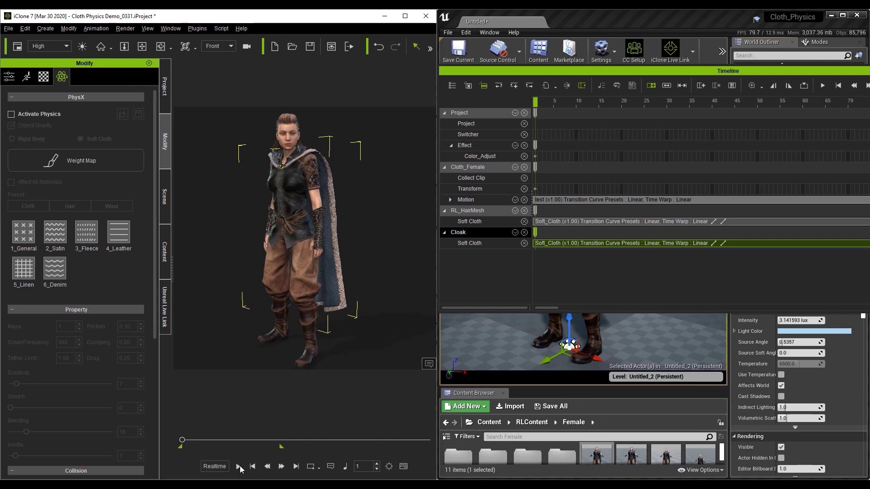
{"action": "left_click", "coordinate": [238, 466]}
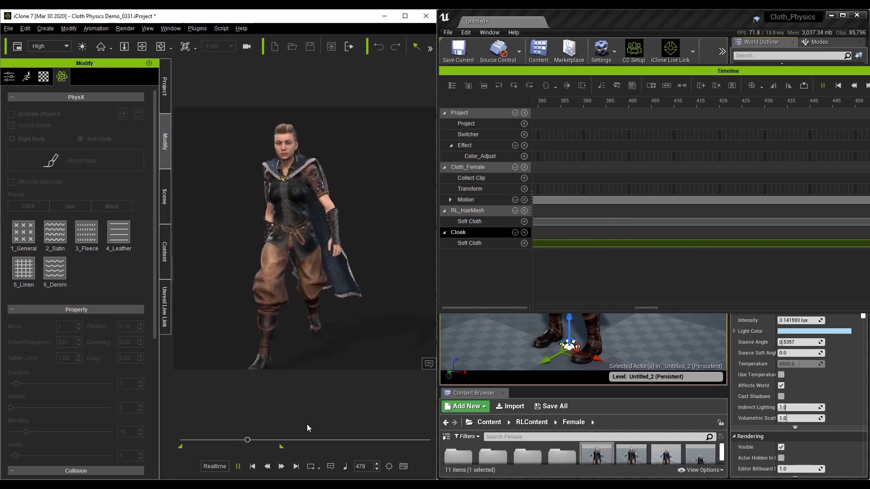
{"action": "left_click", "coordinate": [238, 467]}
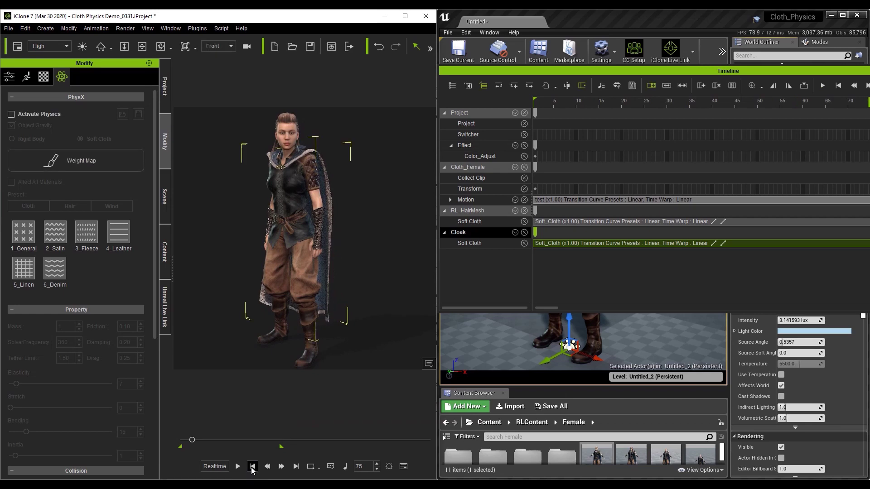
Activate the Unreal Live Link in iClone and start playing the level in Unreal Engine.
{"action": "left_click", "coordinate": [166, 302]}
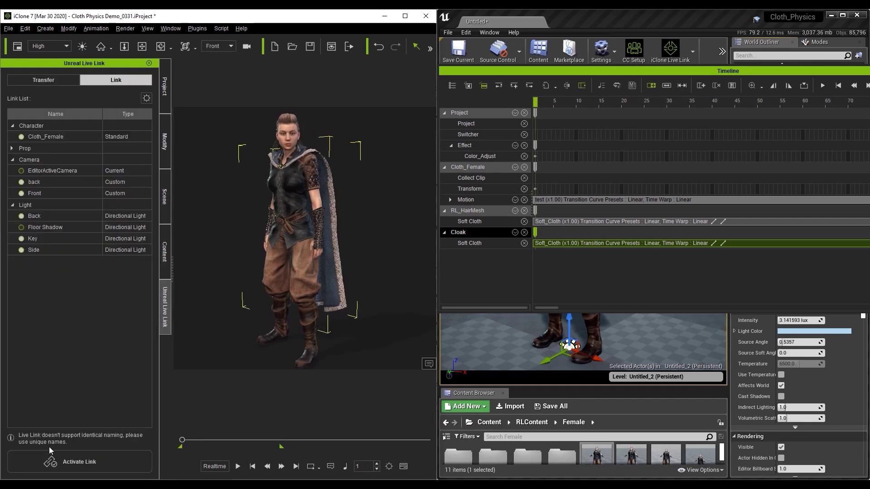
{"action": "left_click", "coordinate": [71, 458]}
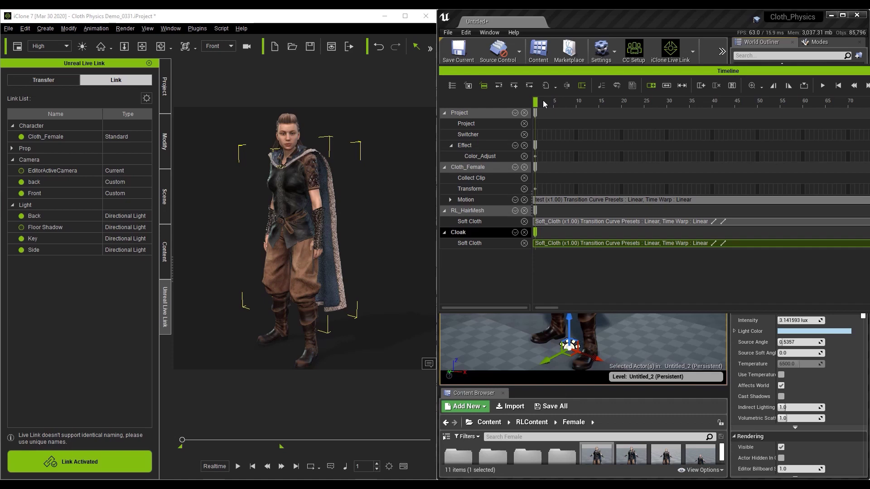
{"action": "left_click", "coordinate": [721, 51]}
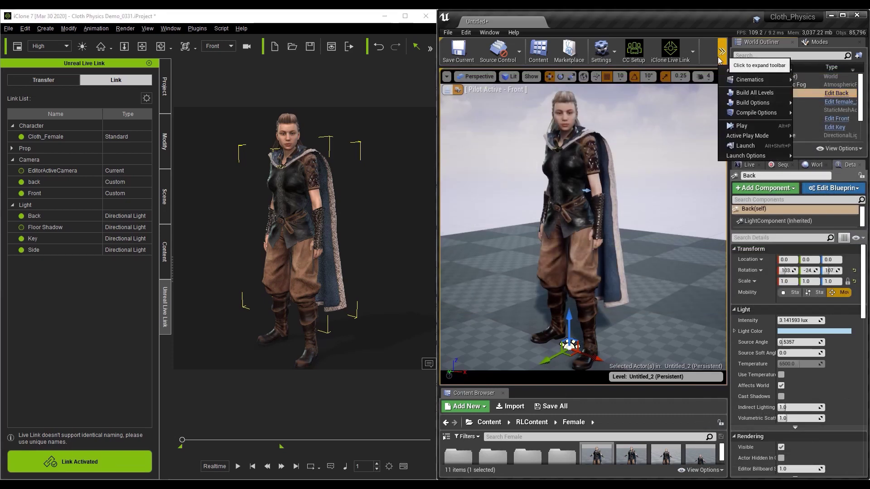
{"action": "left_click", "coordinate": [725, 130]}
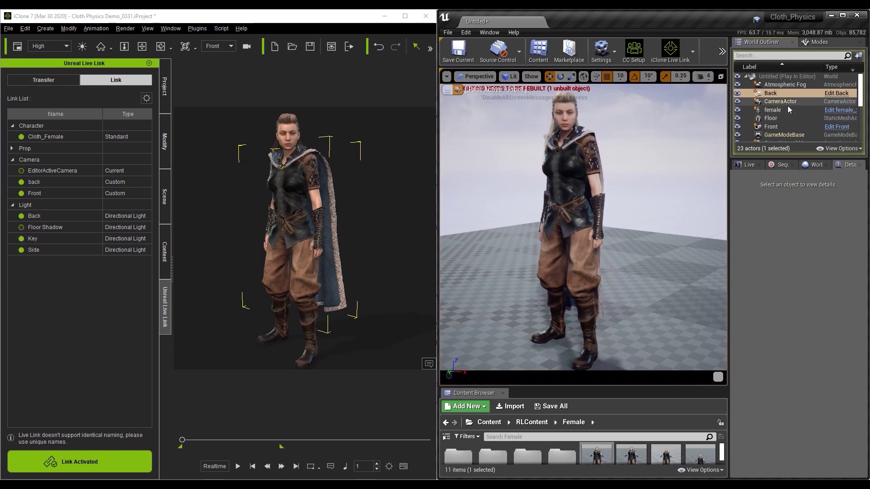
Pilot the Front camera in the Unreal viewport.
{"action": "scroll", "coordinate": [787, 107], "scroll_direction": "down", "scroll_amount": 2}
{"action": "left_click", "coordinate": [777, 114]}
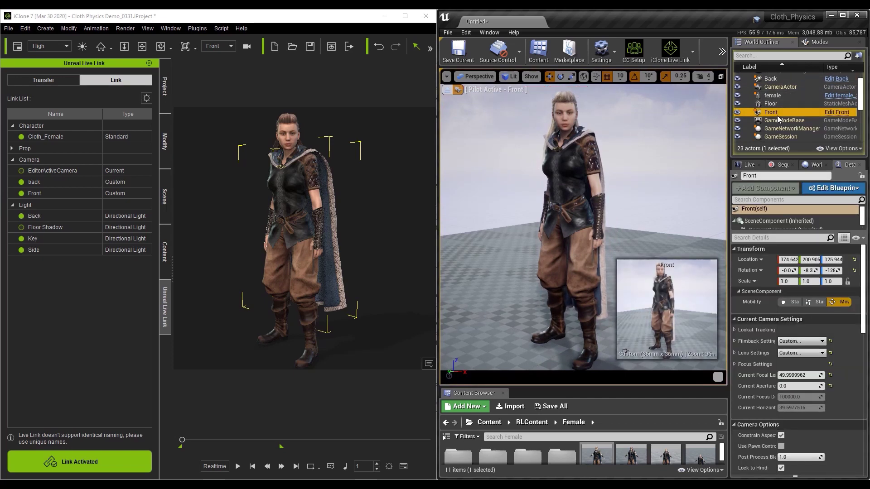
{"action": "right_click", "coordinate": [776, 115]}
{"action": "left_click", "coordinate": [798, 226]}
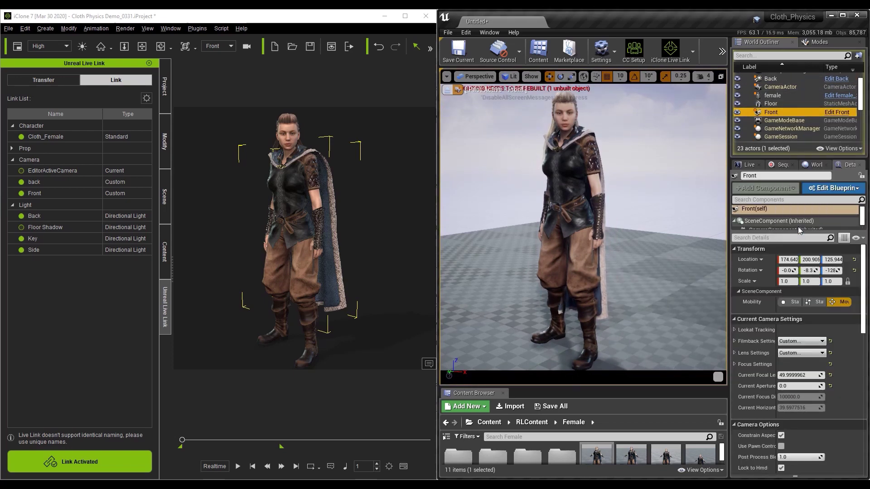
Play the linked animation in iClone, return it to the first frame, and stop the play session in Unreal Engine.
{"action": "left_click", "coordinate": [237, 468]}
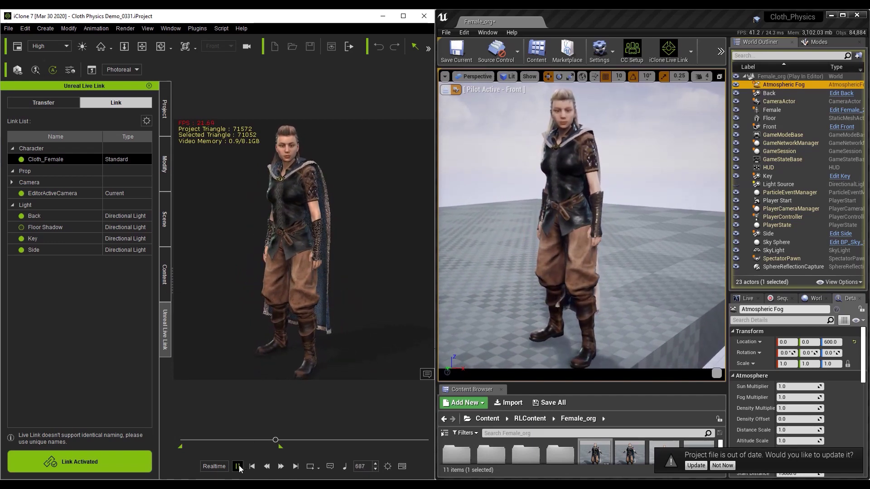
{"action": "left_click", "coordinate": [253, 466]}
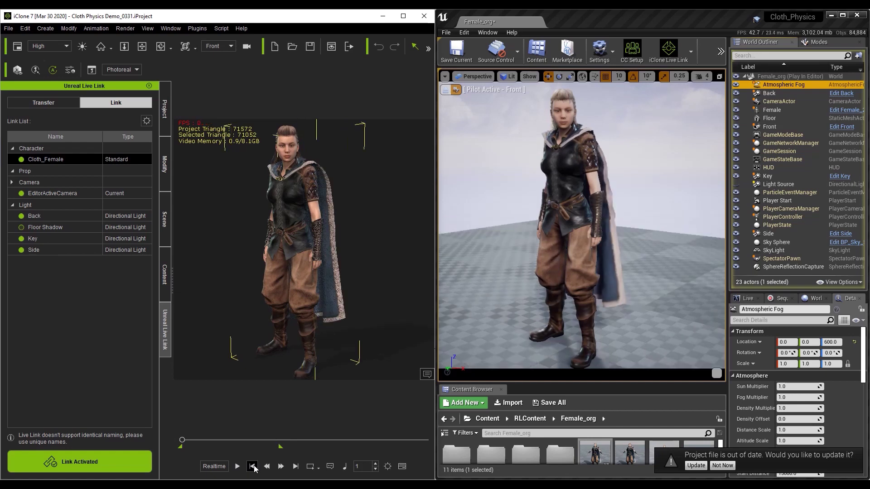
{"action": "left_click", "coordinate": [721, 49]}
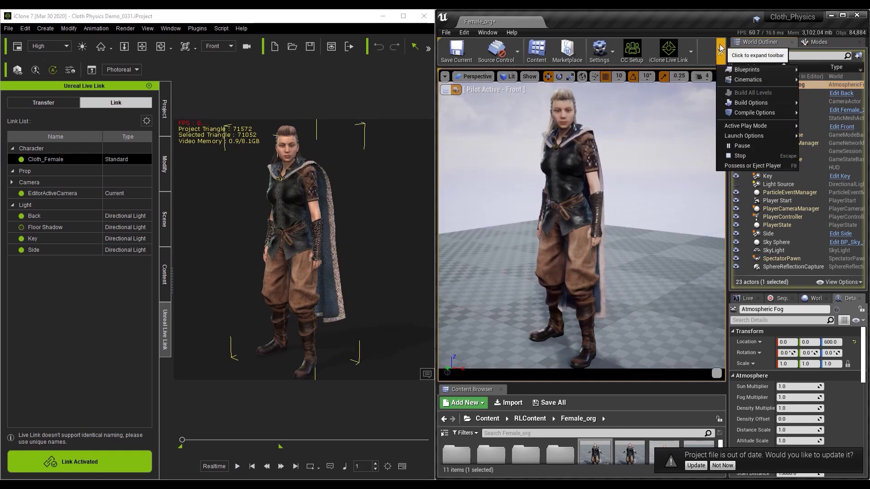
{"action": "left_click", "coordinate": [735, 156]}
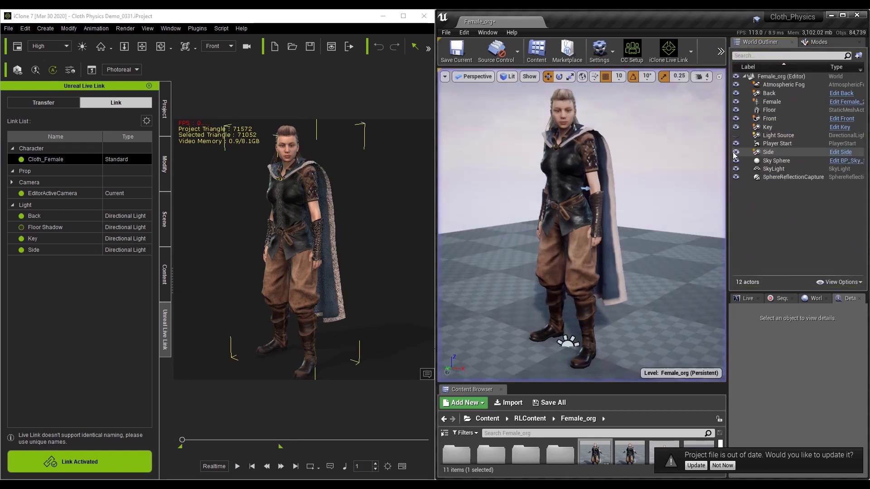
Browse to the Female actor's asset in the enlarged Content Browser and open Female_PhysicsAsset from the Female_org folder.
{"action": "left_click", "coordinate": [758, 103]}
{"action": "right_click", "coordinate": [757, 103]}
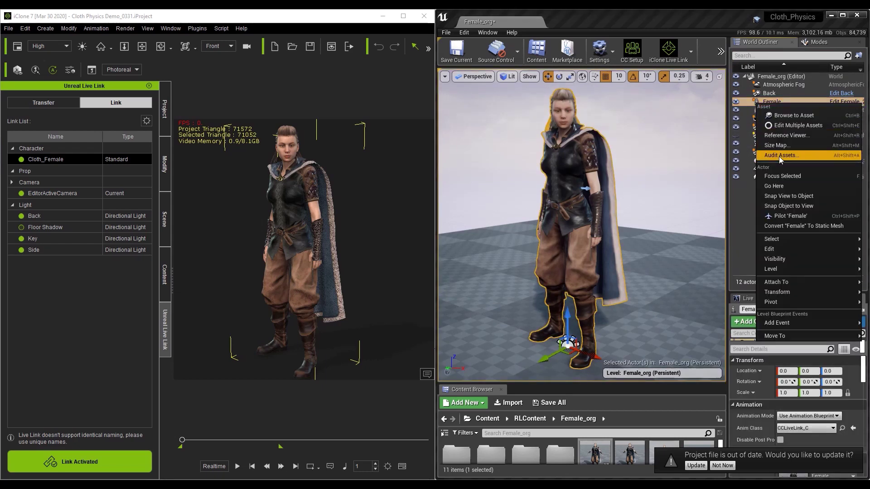
{"action": "left_click", "coordinate": [795, 116]}
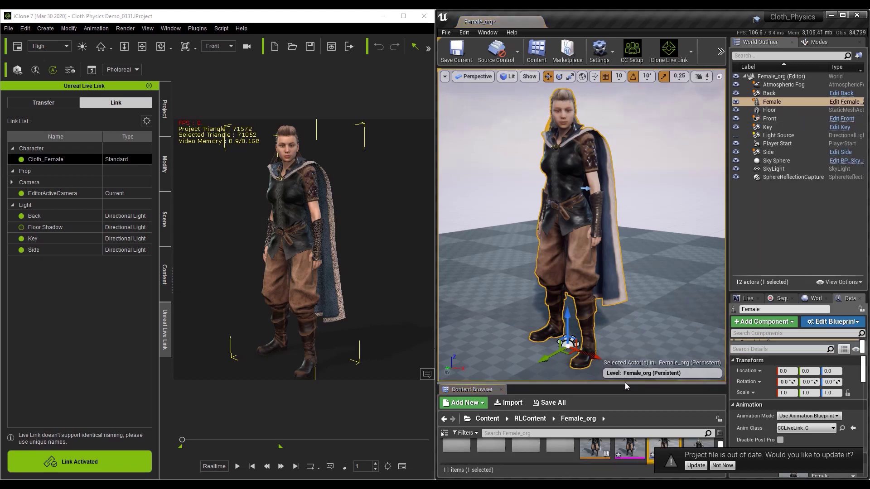
{"action": "left_click_drag", "start_coordinate": [624, 382], "coordinate": [622, 293]}
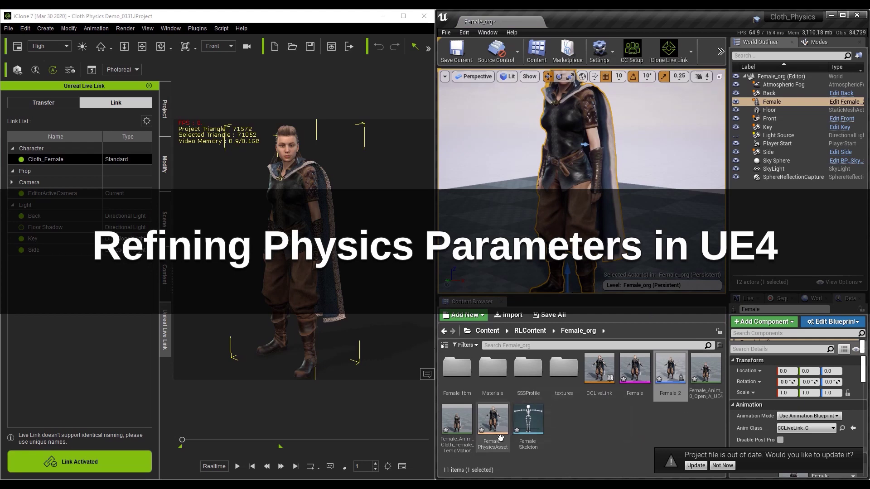
{"action": "left_click", "coordinate": [488, 437]}
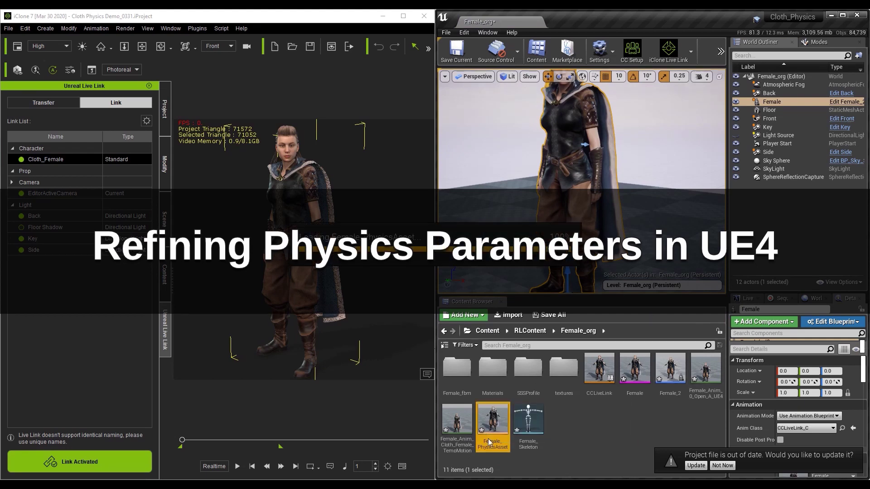
{"action": "double_click", "coordinate": [488, 438]}
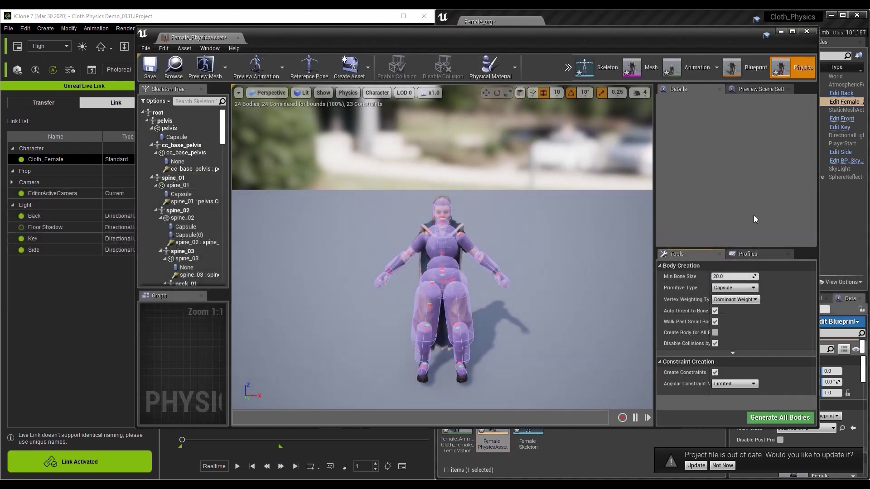
Move the pelvis collision capsule slightly toward the back of the body in the physics asset.
{"action": "left_click_drag", "start_coordinate": [589, 271], "coordinate": [589, 235]}
{"action": "left_click_drag", "start_coordinate": [413, 267], "coordinate": [456, 247]}
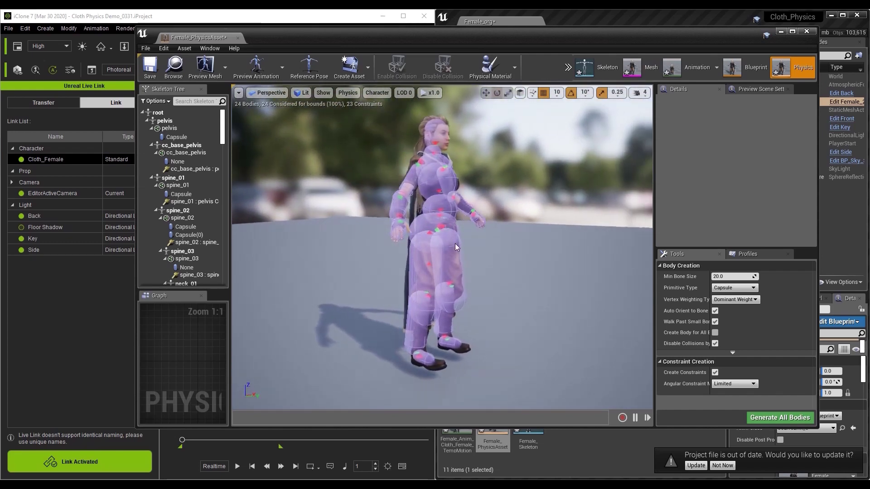
{"action": "left_click", "coordinate": [422, 227]}
{"action": "left_click", "coordinate": [424, 218]}
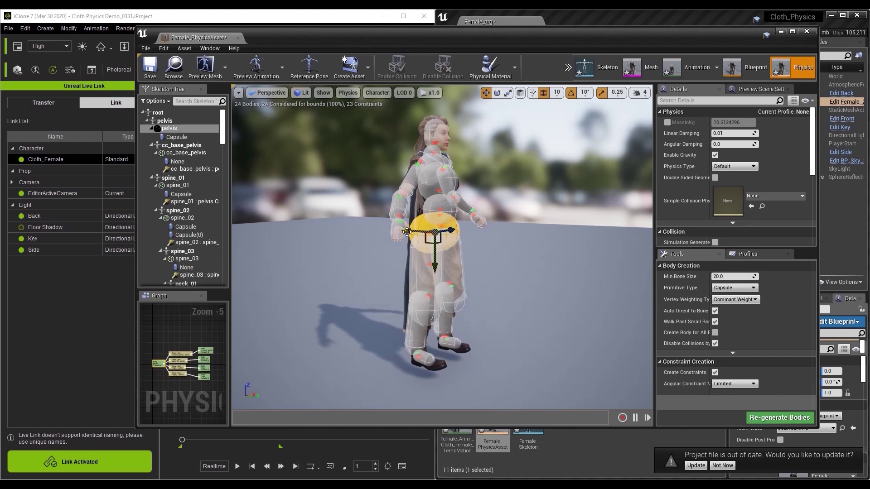
{"action": "left_click_drag", "start_coordinate": [409, 232], "coordinate": [406, 231]}
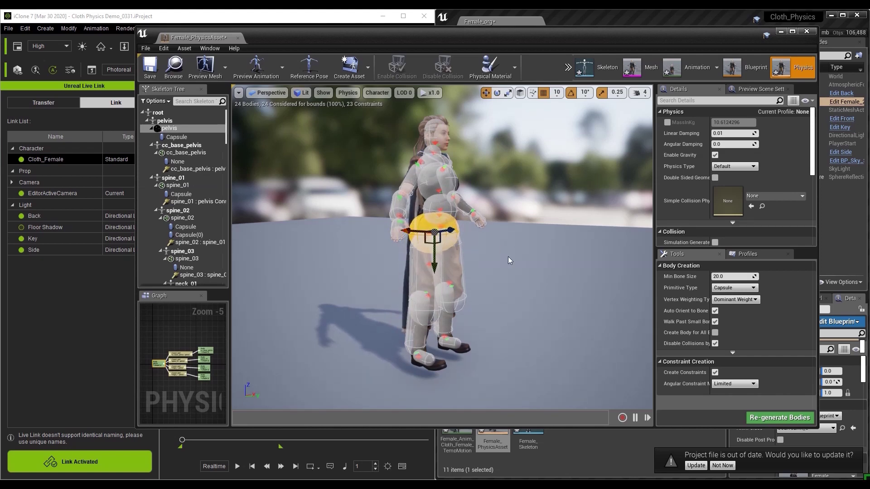
{"action": "mouse_move", "coordinate": [515, 259]}
{"action": "left_mouse_down"}
{"action": "mouse_move", "coordinate": [585, 261]}
{"action": "mouse_move", "coordinate": [509, 247]}
{"action": "left_mouse_up"}
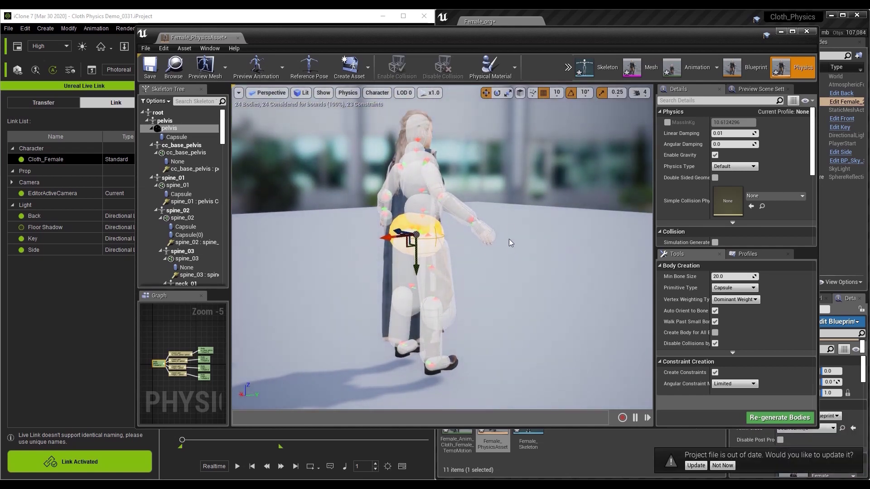
Open the Female skeletal mesh and examine where the cloak meets the legs from behind and from the side.
{"action": "left_click", "coordinate": [642, 68]}
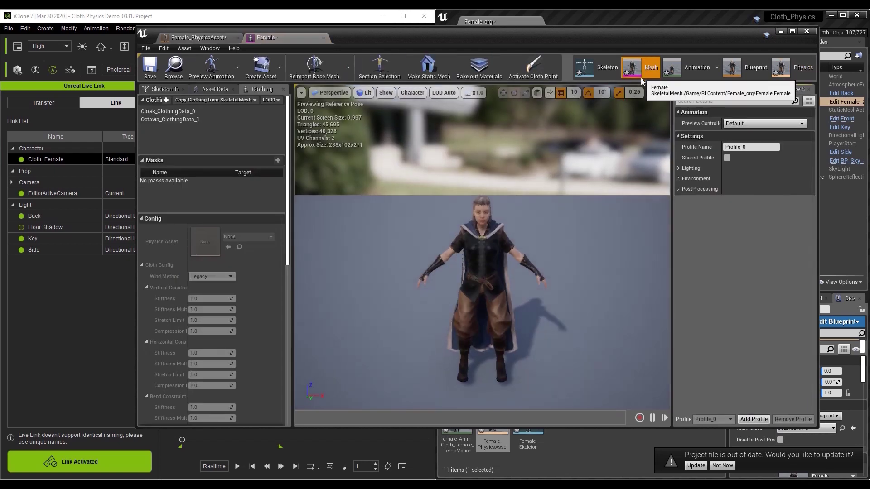
{"action": "left_click_drag", "start_coordinate": [466, 255], "coordinate": [433, 263]}
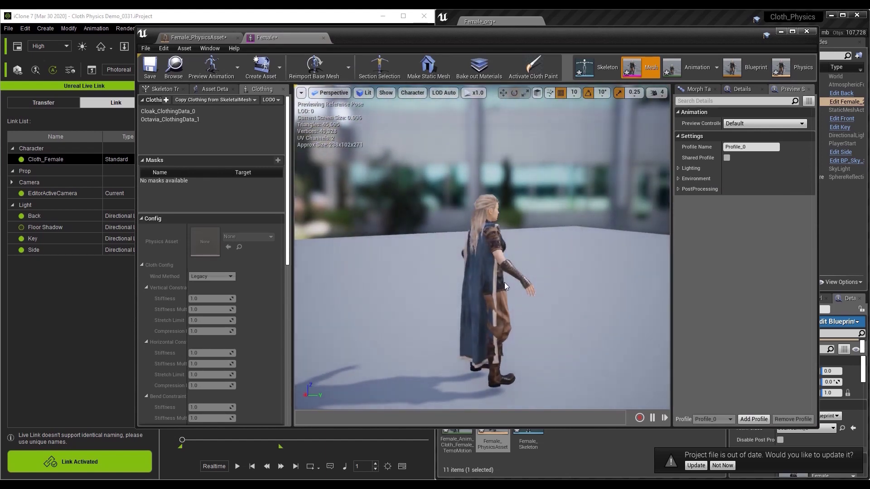
{"action": "scroll", "coordinate": [504, 282], "scroll_direction": "up", "scroll_amount": 3}
{"action": "left_click_drag", "start_coordinate": [492, 313], "coordinate": [532, 326]}
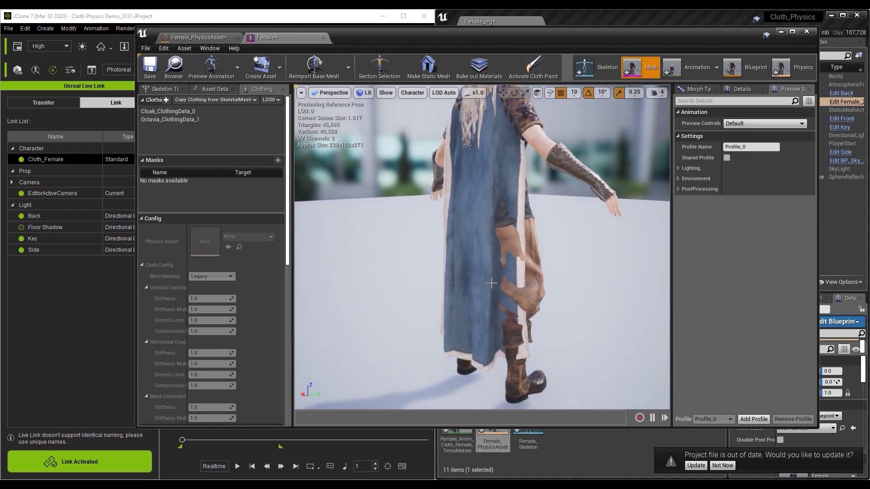
{"action": "mouse_move", "coordinate": [533, 249]}
{"action": "left_mouse_down"}
{"action": "mouse_move", "coordinate": [566, 250]}
{"action": "mouse_move", "coordinate": [537, 240]}
{"action": "left_mouse_up"}
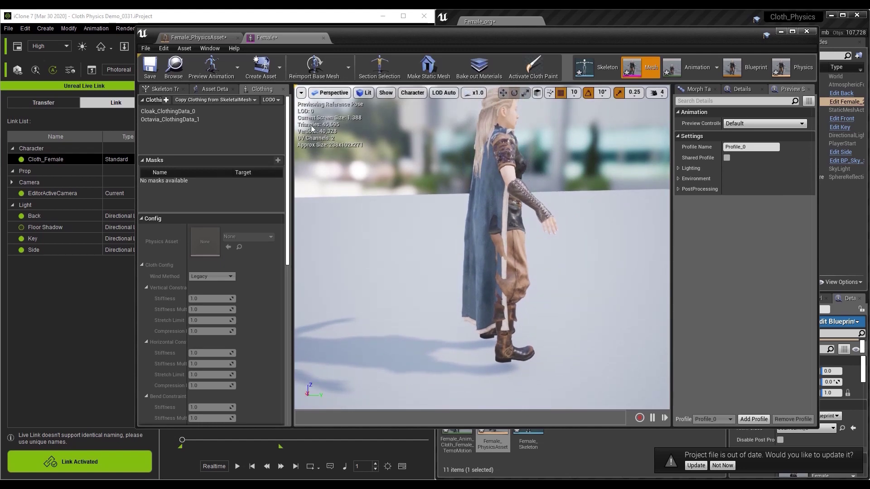
Show the Clothing settings and select Cloak_ClothingData_0 for editing.
{"action": "left_click", "coordinate": [210, 49]}
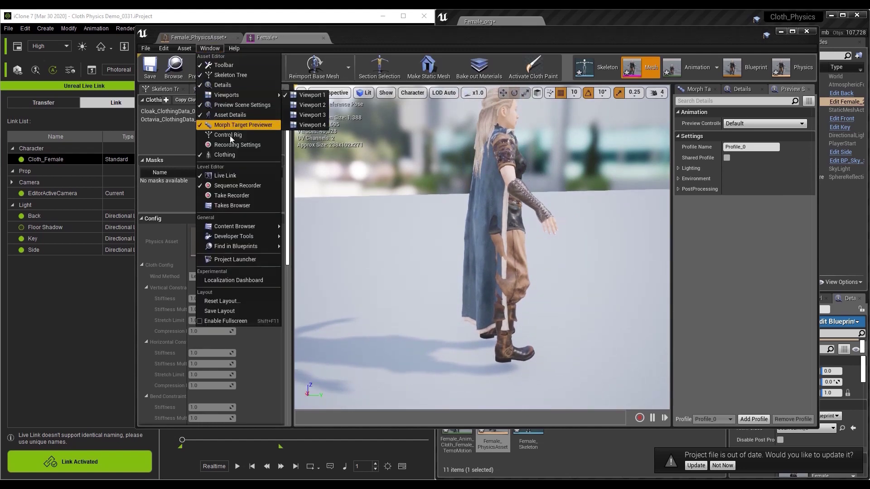
{"action": "left_click", "coordinate": [225, 154]}
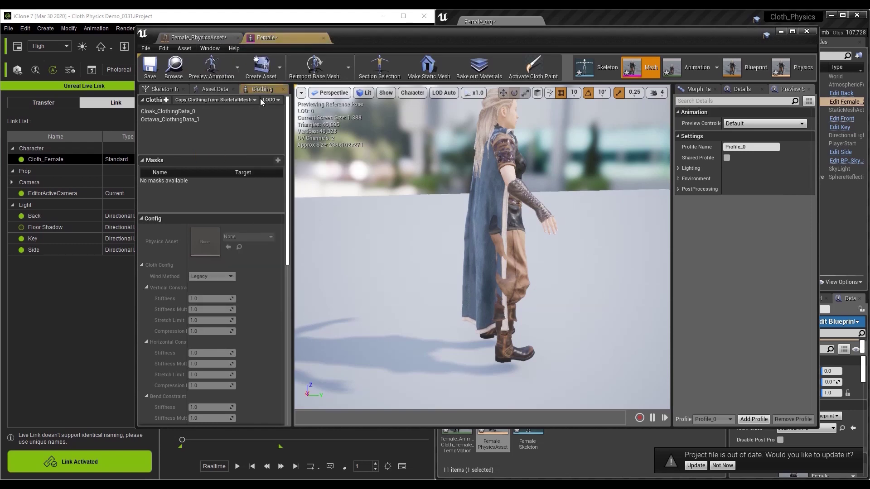
{"action": "left_click", "coordinate": [170, 113]}
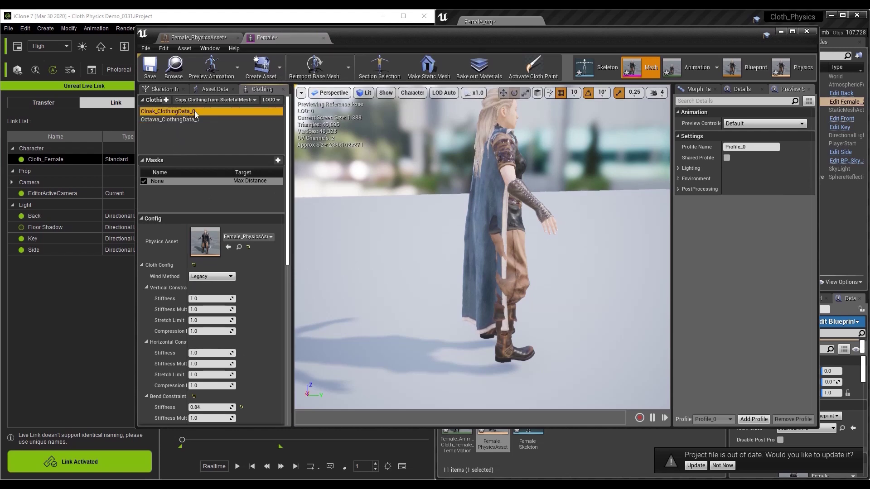
Widen the name column of the cloak's cloth settings and enable the Self Collision Radii visualization on the preview character.
{"action": "left_click_drag", "start_coordinate": [287, 105], "coordinate": [291, 254]}
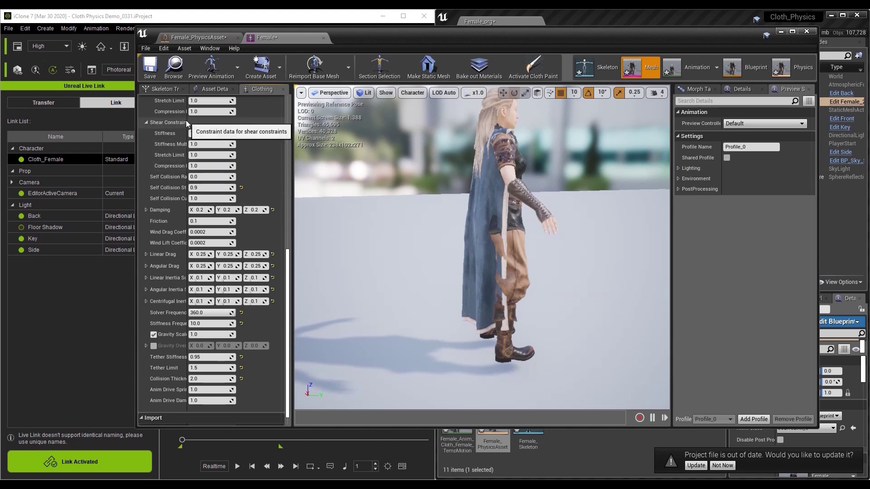
{"action": "left_click_drag", "start_coordinate": [186, 121], "coordinate": [216, 128]}
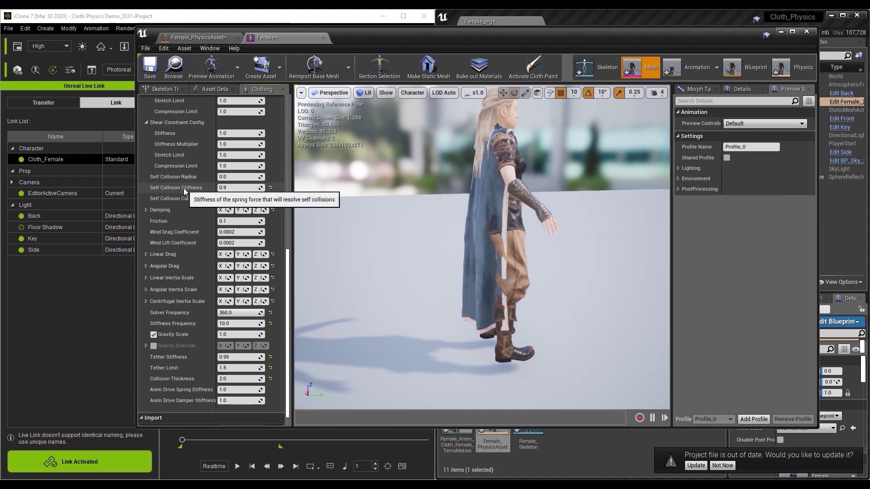
{"action": "left_click", "coordinate": [409, 95]}
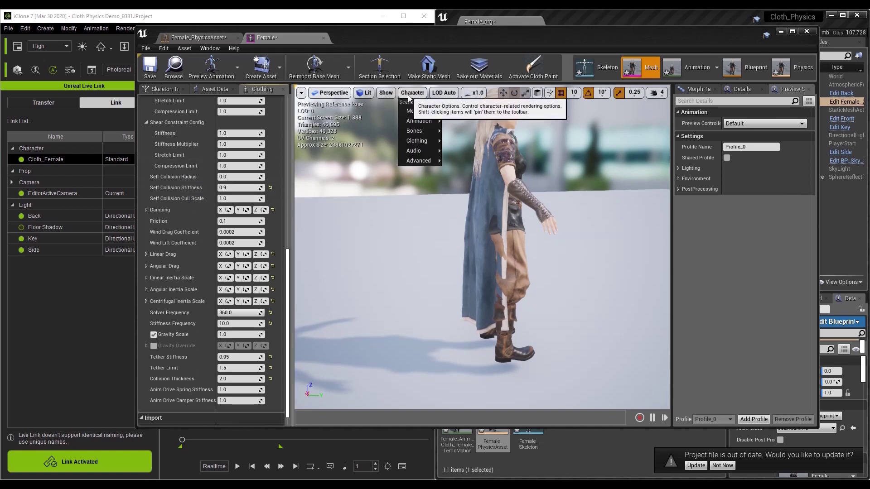
{"action": "mouse_move", "coordinate": [419, 141]}
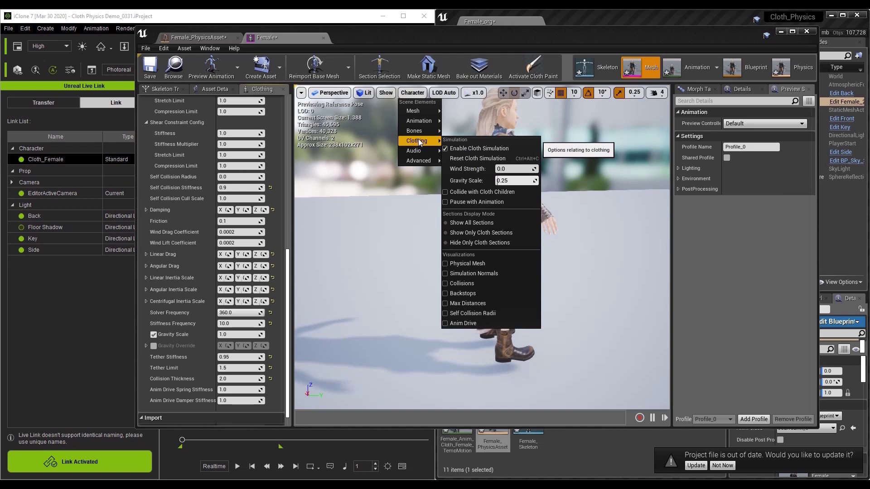
{"action": "left_click", "coordinate": [444, 314]}
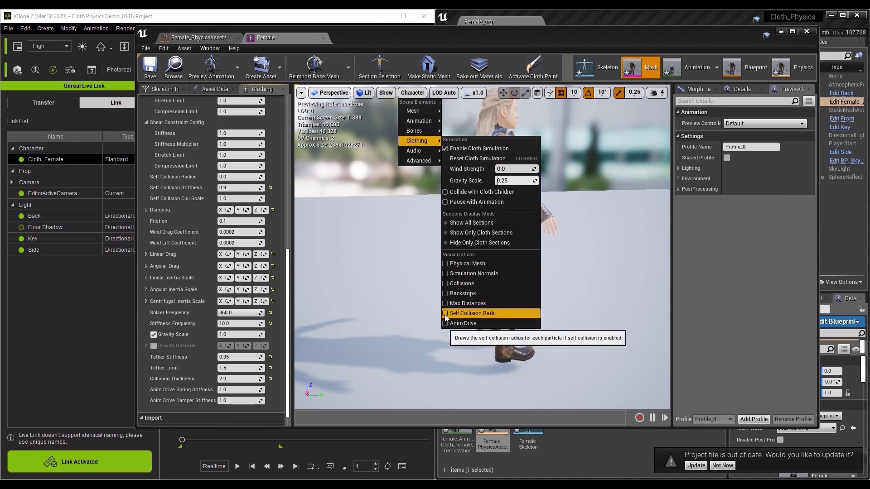
{"action": "left_click", "coordinate": [581, 314]}
{"action": "left_click_drag", "start_coordinate": [487, 197], "coordinate": [570, 199]}
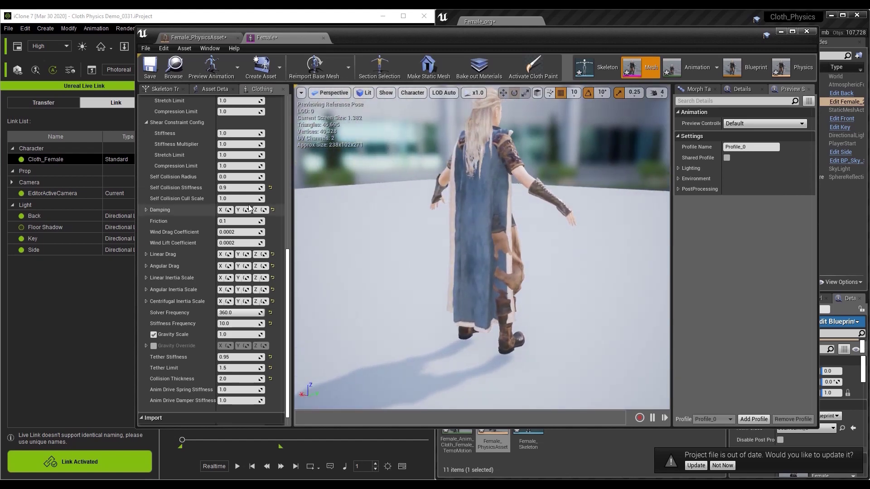
Set the cloak's Self Collision Radius to 1.0 and its Self Collision Stiffness to 5.0.
{"action": "left_click", "coordinate": [228, 177]}
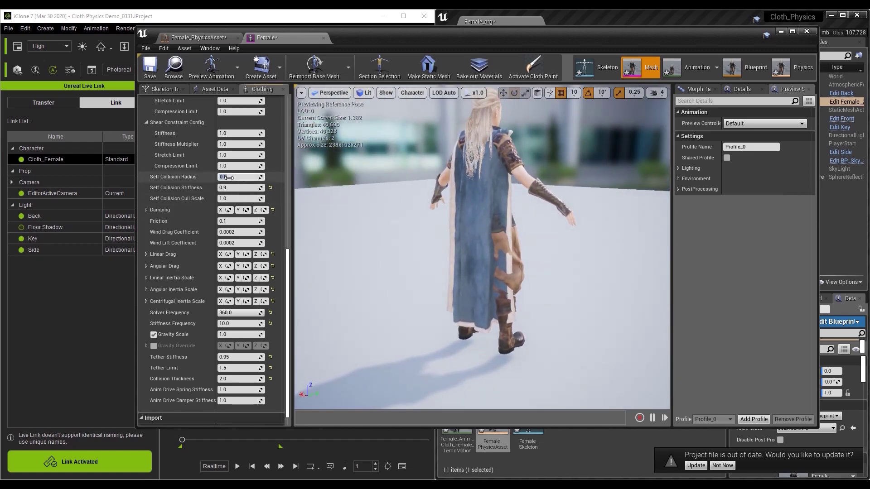
{"action": "key", "text": "Return"}
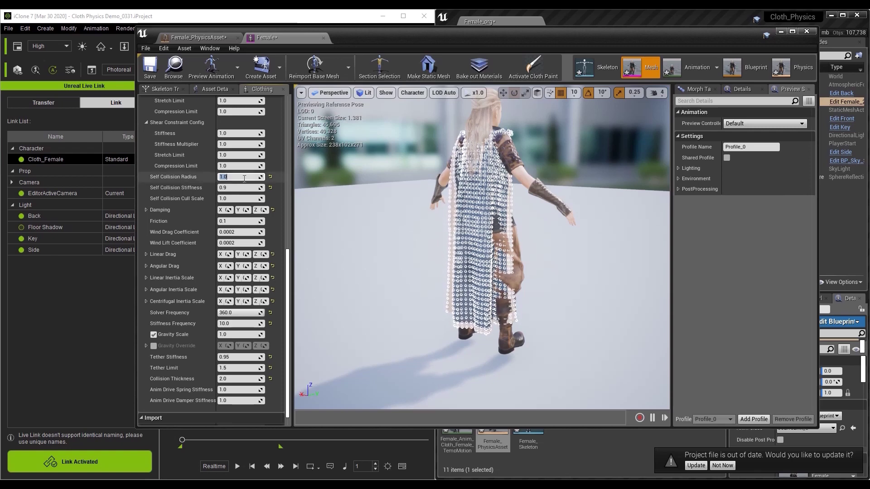
{"action": "left_click", "coordinate": [234, 187]}
{"action": "type", "text": "2"}
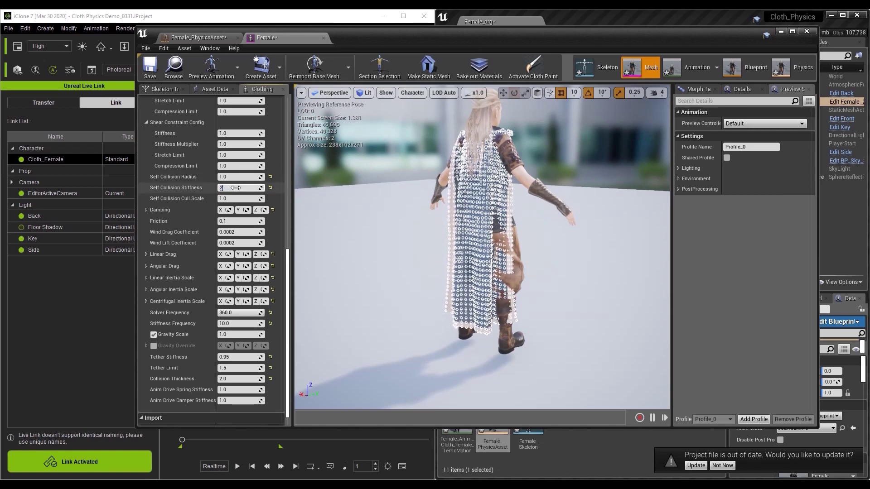
{"action": "key", "text": "Return"}
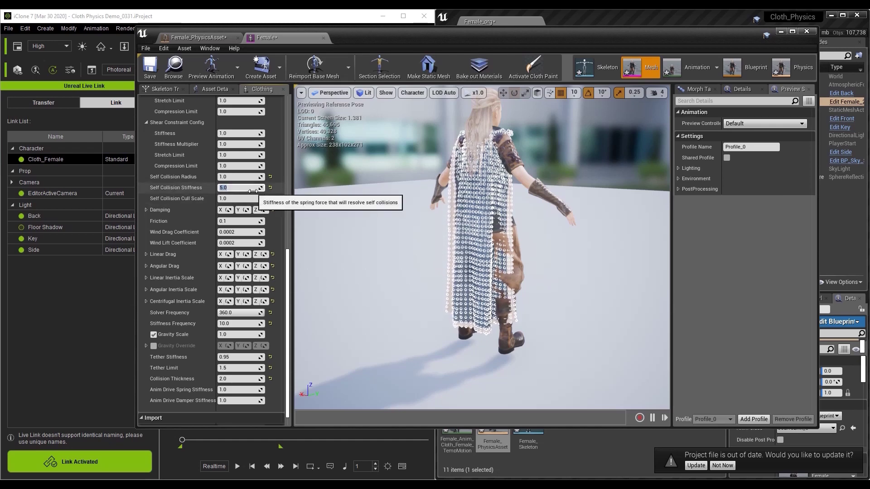
{"action": "left_click", "coordinate": [527, 77]}
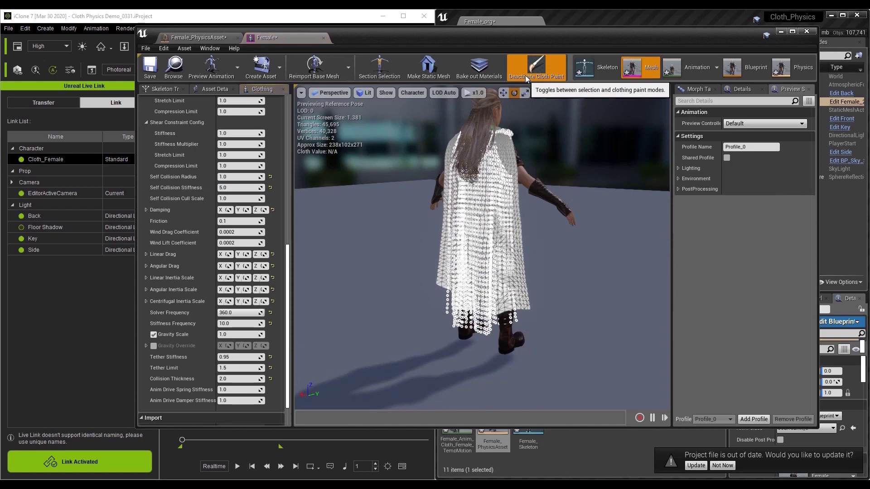
{"action": "left_click", "coordinate": [527, 77]}
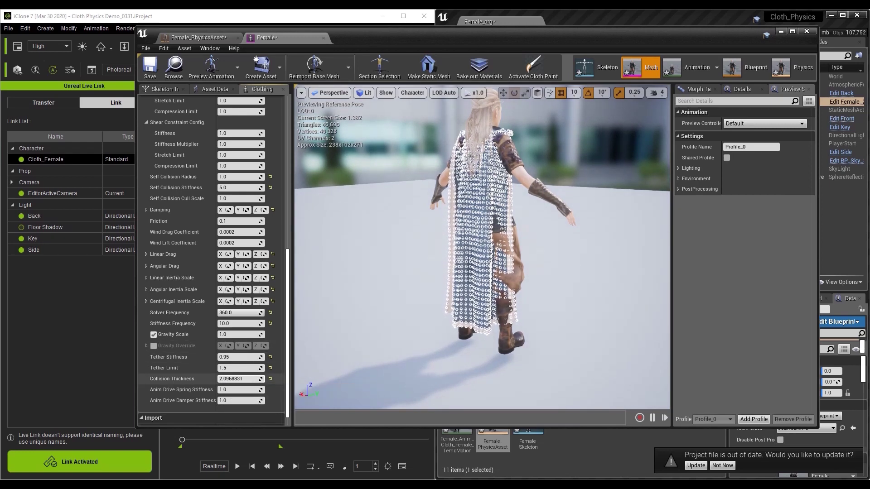
Increase the cloak's Collision Thickness, trying 5.0 before settling on 6.0.
{"action": "left_click_drag", "start_coordinate": [225, 380], "coordinate": [245, 380]}
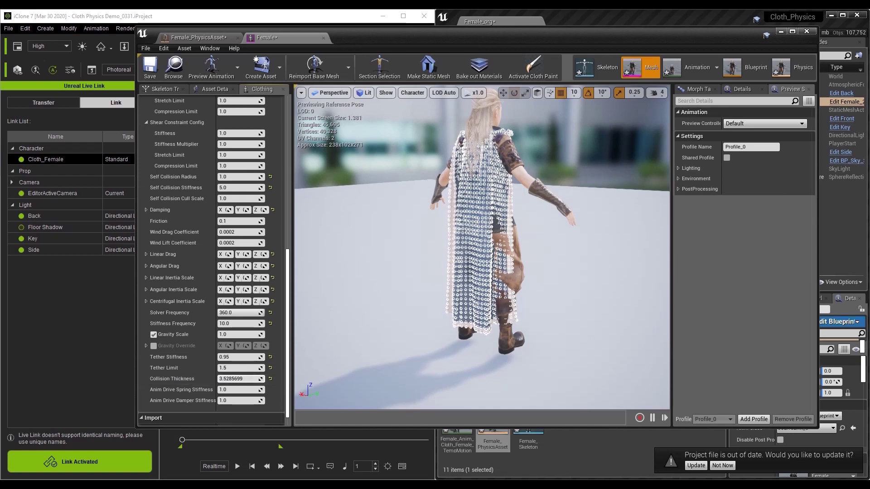
{"action": "left_click", "coordinate": [227, 379]}
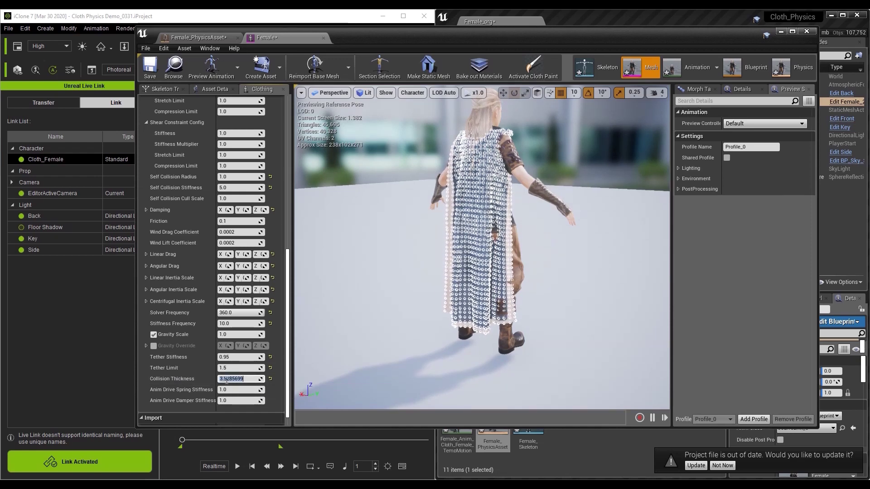
{"action": "type", "text": "5"}
{"action": "key", "text": "Return"}
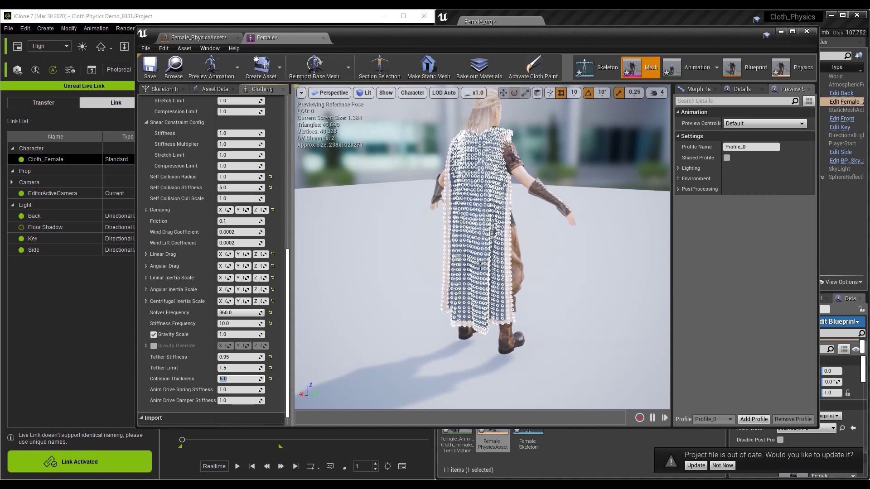
{"action": "type", "text": "6"}
{"action": "key", "text": "Return"}
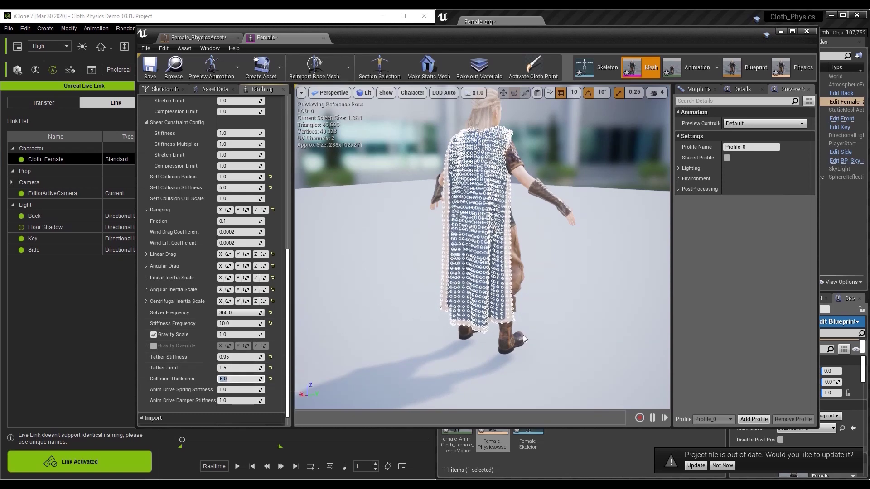
Hide the Self Collision Radii visualization and check the cloak's distance from the body from the side.
{"action": "left_click", "coordinate": [412, 94]}
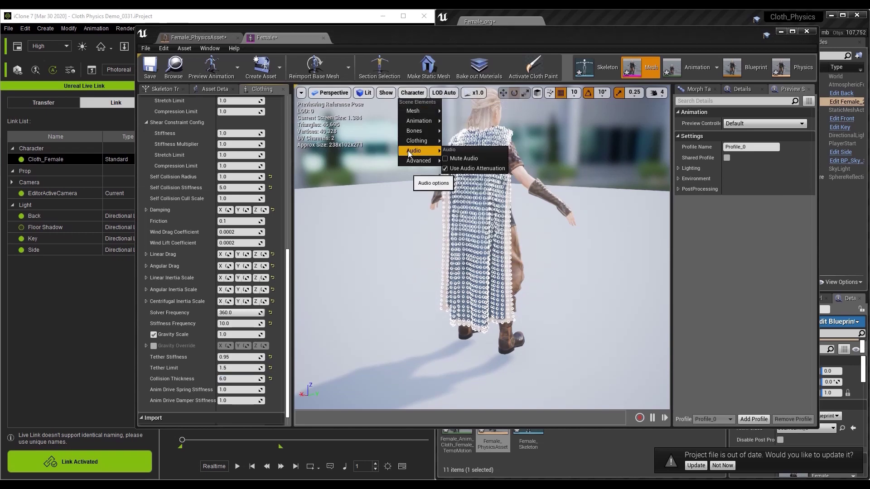
{"action": "mouse_move", "coordinate": [409, 141]}
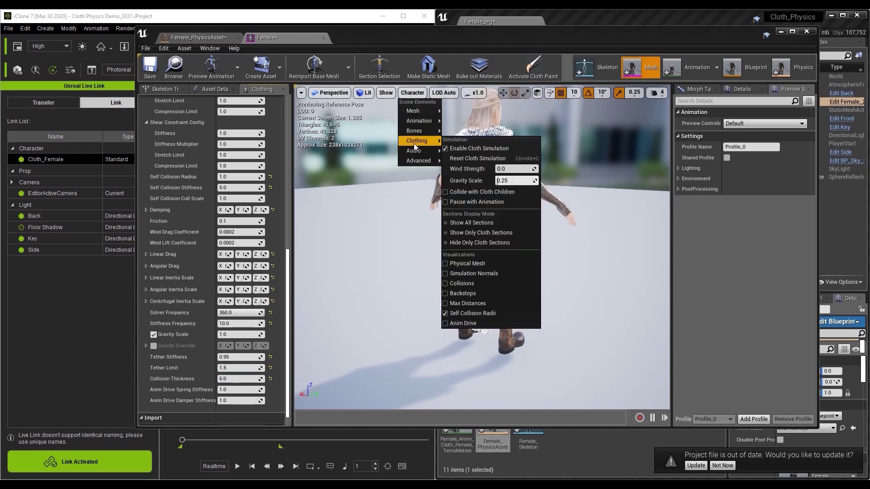
{"action": "left_click", "coordinate": [451, 313]}
{"action": "left_click", "coordinate": [608, 278]}
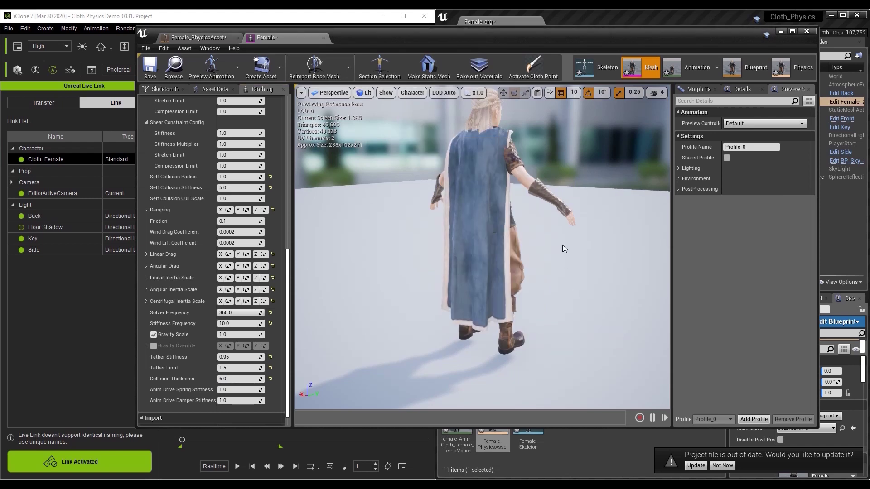
{"action": "left_click_drag", "start_coordinate": [589, 273], "coordinate": [312, 277]}
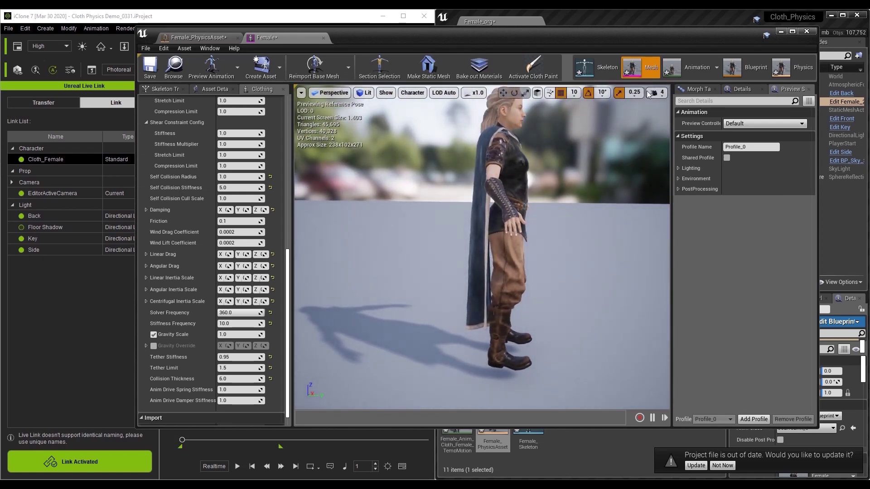
Nudge the upper-chest capsule of spine_02 along its front-to-back axis in the physics asset and check it from the side and front.
{"action": "left_click", "coordinate": [786, 71]}
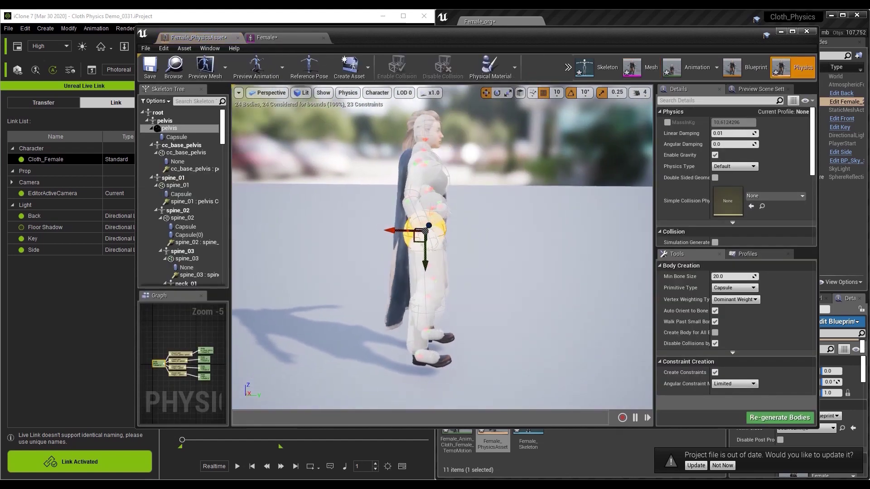
{"action": "left_click", "coordinate": [433, 168]}
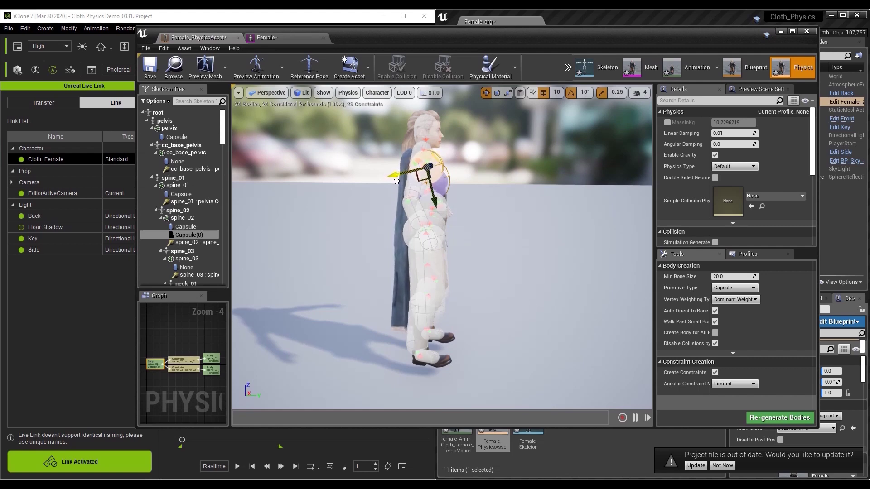
{"action": "left_click_drag", "start_coordinate": [496, 169], "coordinate": [430, 176], "text": "alt"}
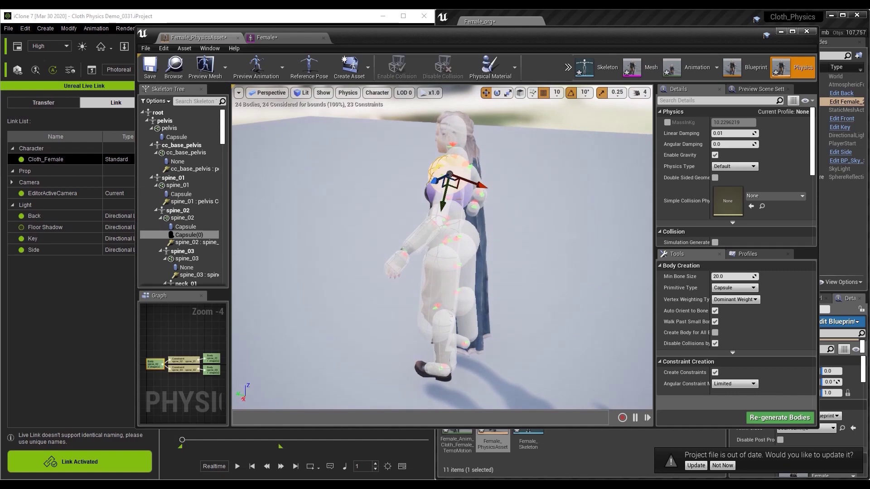
{"action": "left_click_drag", "start_coordinate": [486, 186], "coordinate": [484, 186]}
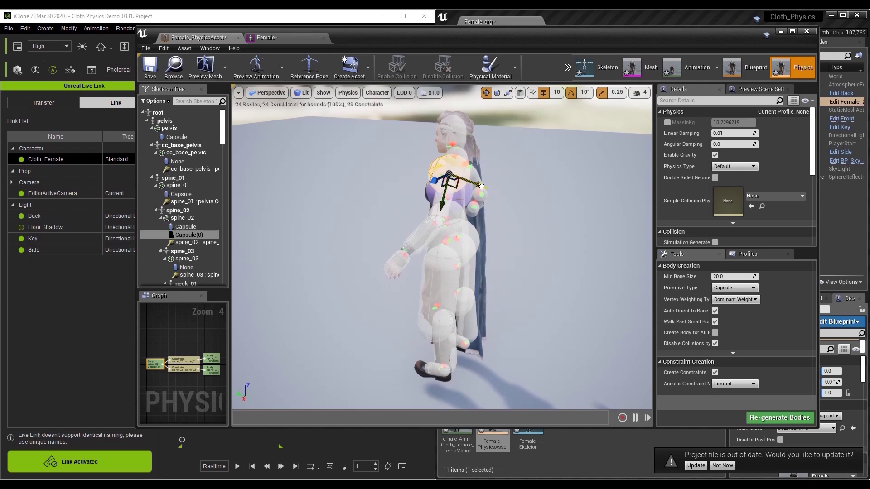
{"action": "mouse_move", "coordinate": [481, 186]}
{"action": "left_mouse_down", "text": "alt"}
{"action": "mouse_move", "coordinate": [448, 212]}
{"action": "mouse_move", "coordinate": [478, 186]}
{"action": "left_mouse_up", "text": "alt"}
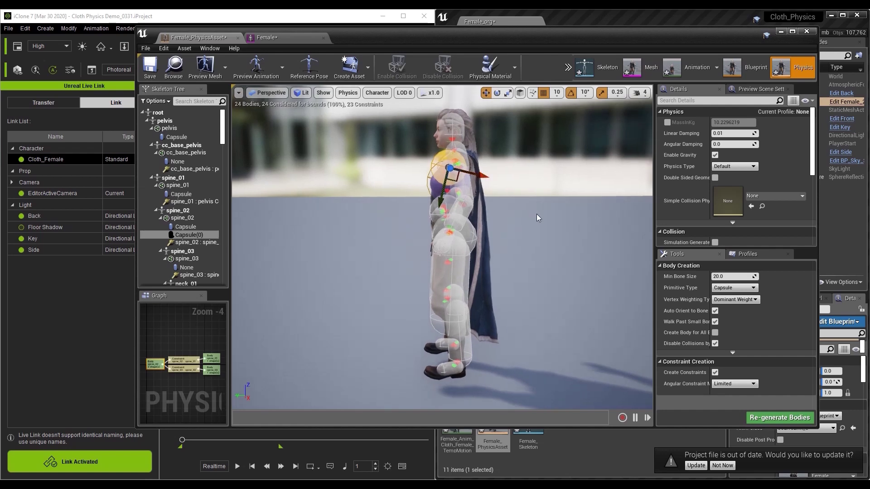
{"action": "left_click_drag", "start_coordinate": [478, 186], "coordinate": [442, 187], "text": "alt"}
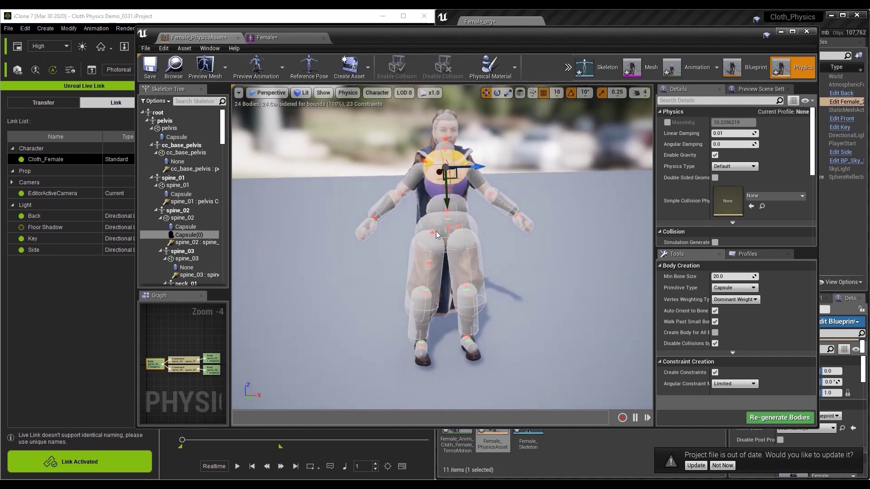
Return to the Female skeletal mesh and test the cloak with the preview wind strength at about 0.6, viewing it from the side.
{"action": "left_click", "coordinate": [638, 71]}
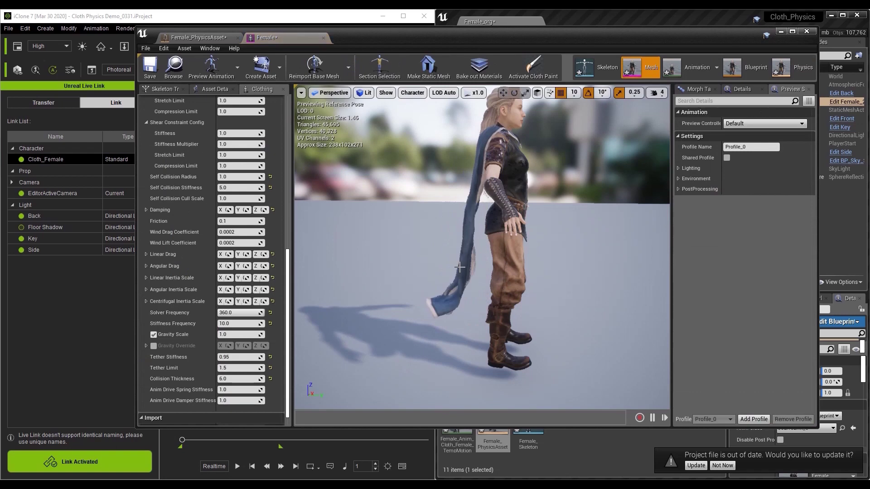
{"action": "left_click_drag", "start_coordinate": [428, 264], "coordinate": [406, 247], "text": "alt"}
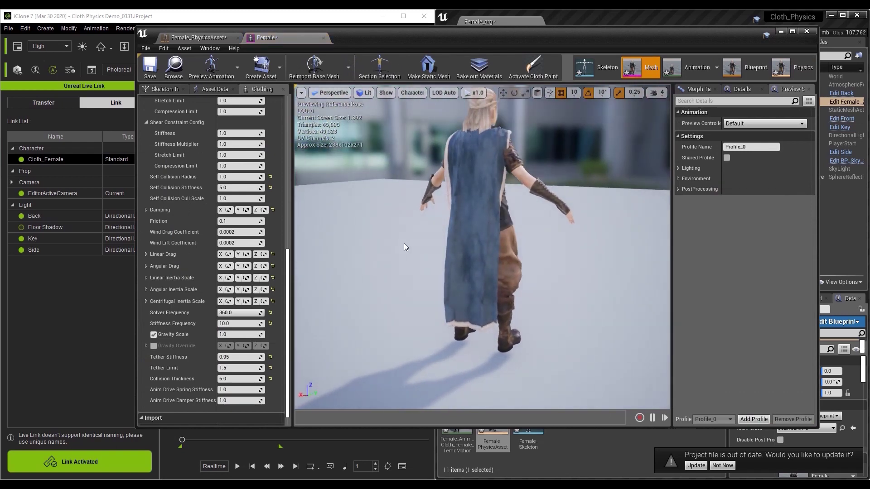
{"action": "left_click", "coordinate": [385, 93]}
{"action": "mouse_move", "coordinate": [413, 142]}
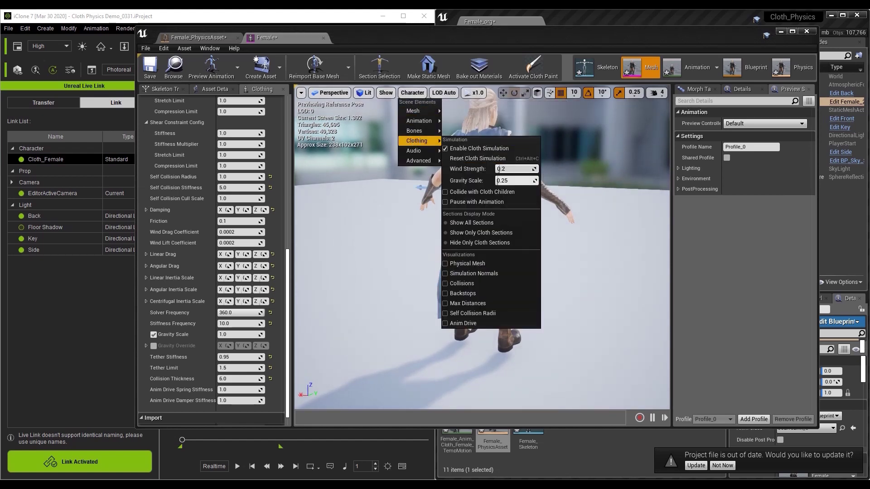
{"action": "left_click_drag", "start_coordinate": [516, 169], "coordinate": [535, 168]}
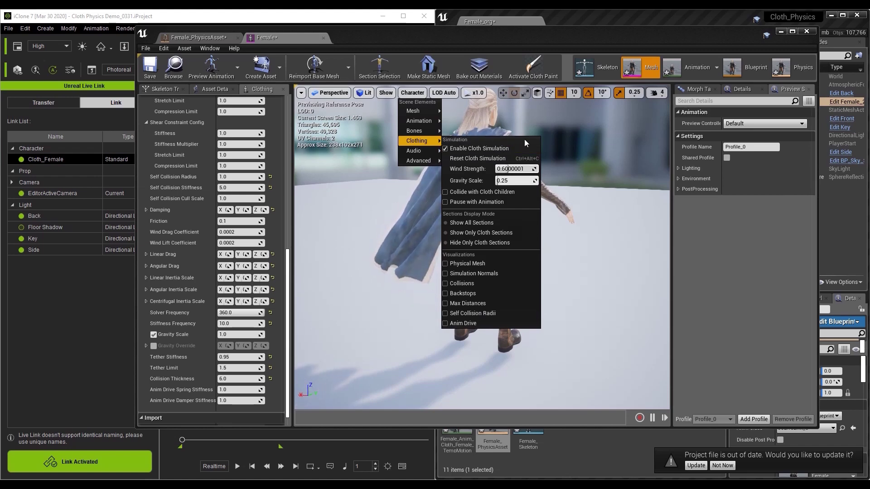
{"action": "left_click", "coordinate": [621, 153]}
{"action": "left_click_drag", "start_coordinate": [605, 231], "coordinate": [333, 169]}
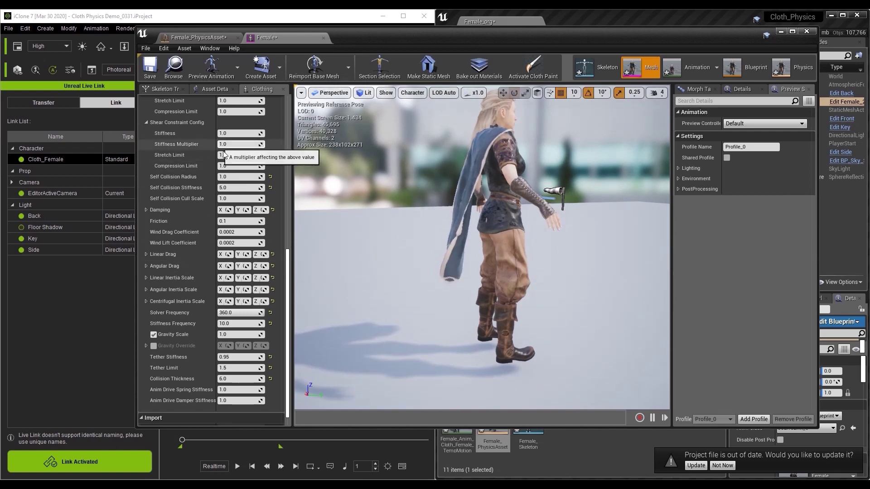
Set the cloak's Self Collision Radius to 2.0 and check the blowing cloth from behind.
{"action": "type", "text": "2"}
{"action": "key", "text": "Return"}
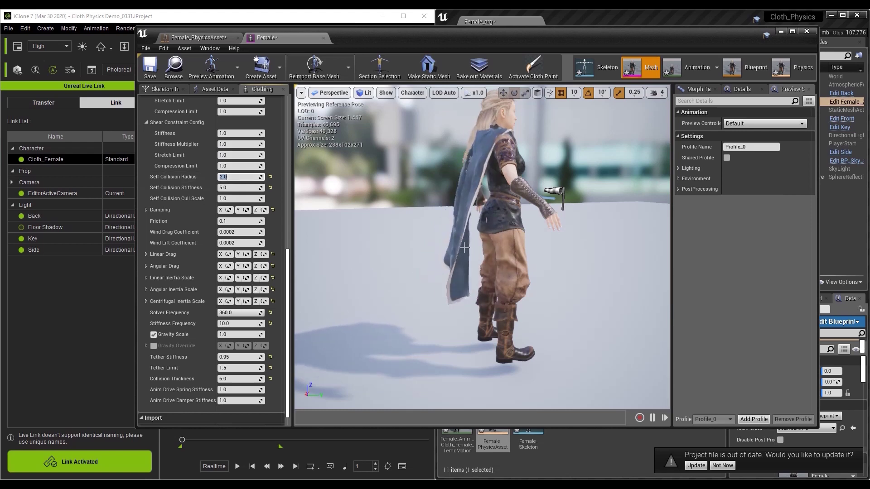
{"action": "left_click_drag", "start_coordinate": [405, 227], "coordinate": [485, 116]}
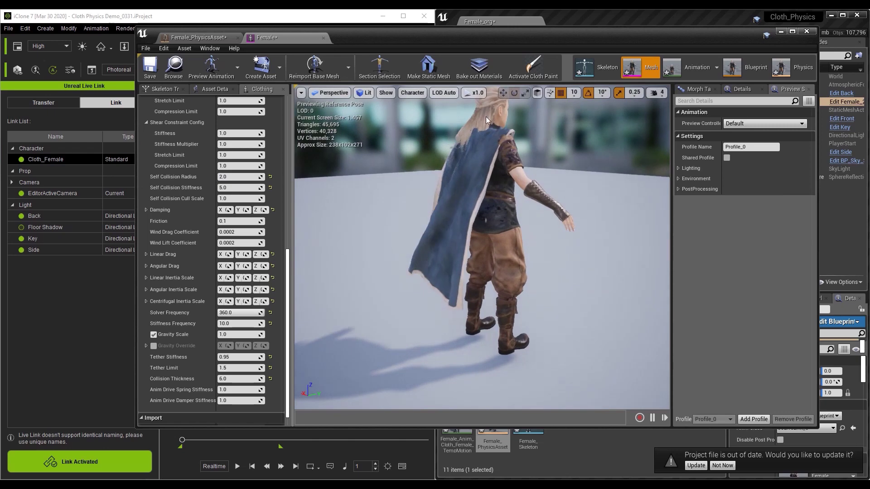
Reset the preview clothing's wind strength to 0.0.
{"action": "left_click", "coordinate": [402, 94]}
{"action": "mouse_move", "coordinate": [431, 142]}
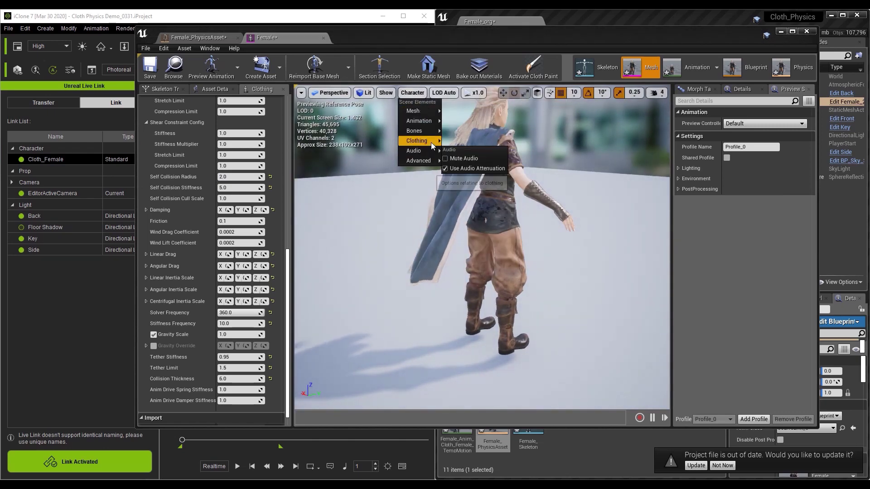
{"action": "left_click_drag", "start_coordinate": [520, 169], "coordinate": [485, 175]}
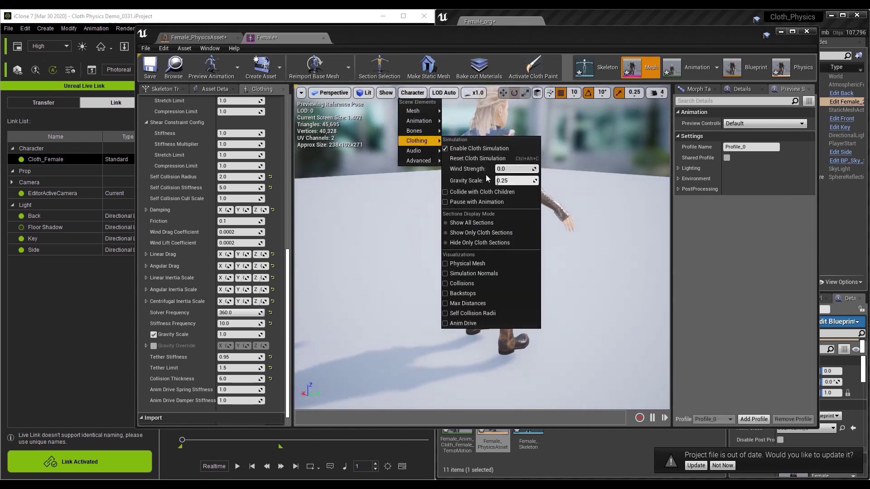
Save the Female skeletal mesh and start playing the level in the editor.
{"action": "left_click", "coordinate": [322, 219]}
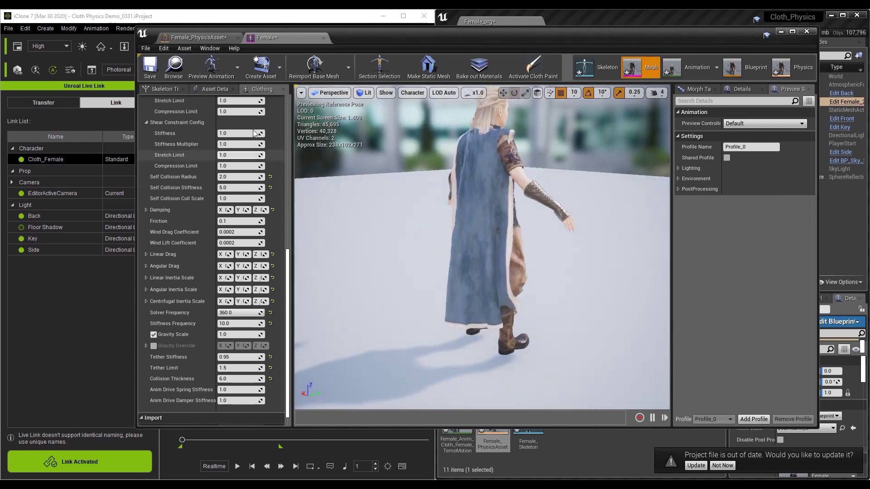
{"action": "left_click", "coordinate": [150, 76]}
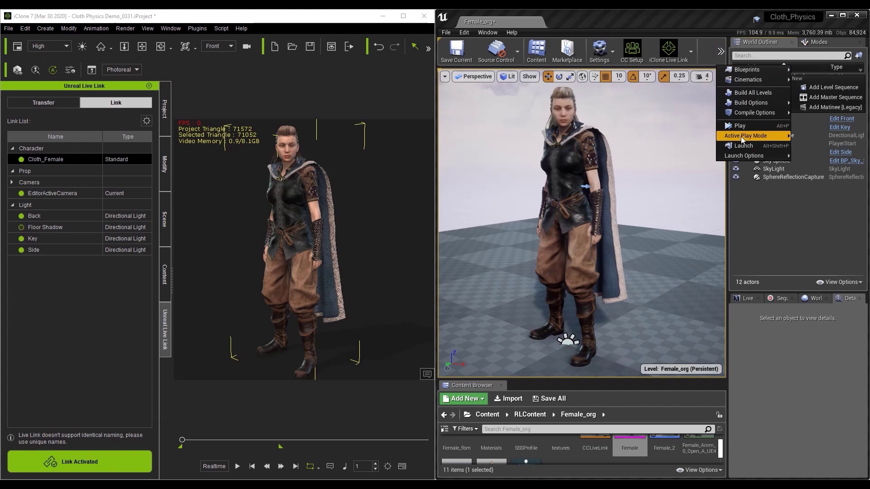
{"action": "left_click", "coordinate": [733, 128]}
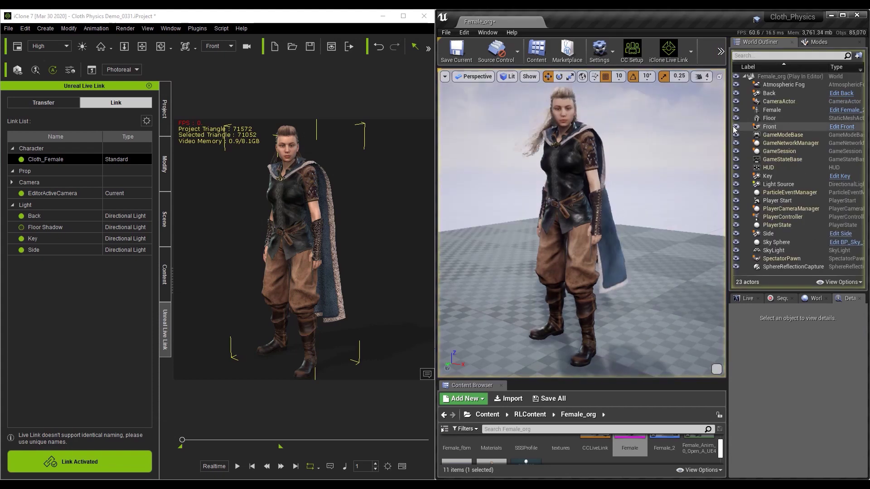
Pilot the Front camera in the enlarged level viewport and play the iClone animation to check the live-linked cloak.
{"action": "left_click", "coordinate": [769, 127]}
{"action": "right_click", "coordinate": [769, 129]}
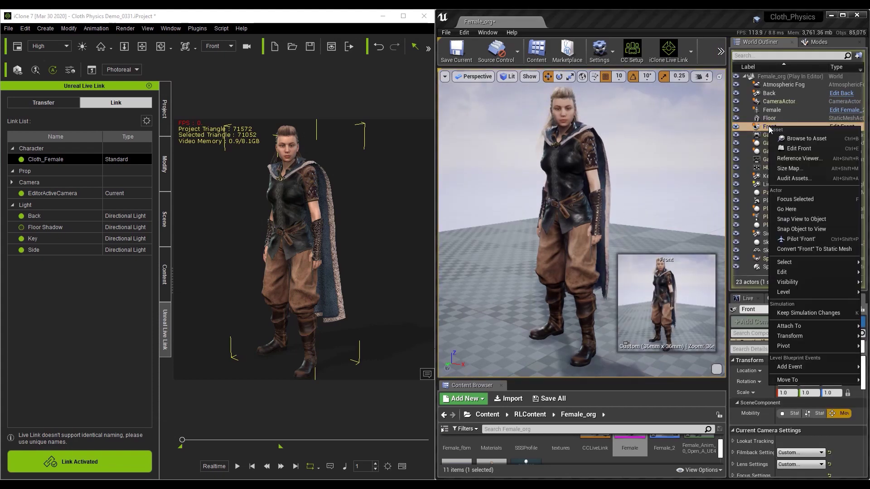
{"action": "left_click", "coordinate": [785, 241]}
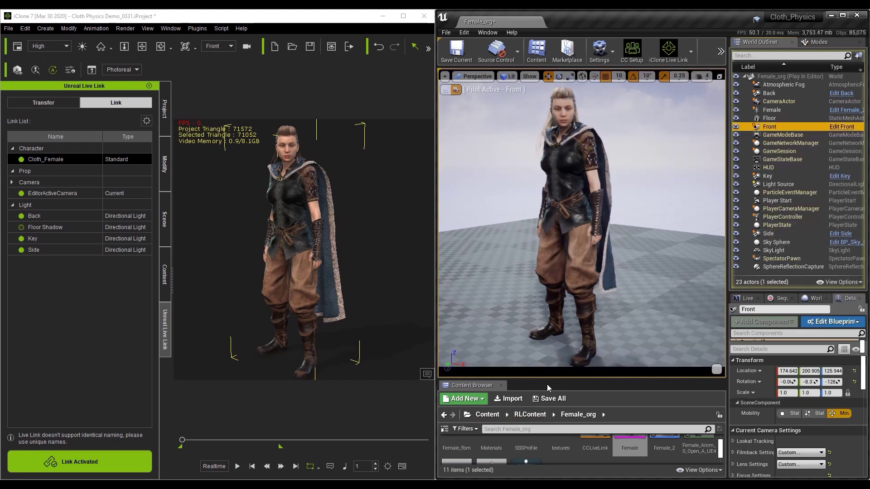
{"action": "left_click_drag", "start_coordinate": [549, 380], "coordinate": [533, 407]}
{"action": "left_click", "coordinate": [237, 466]}
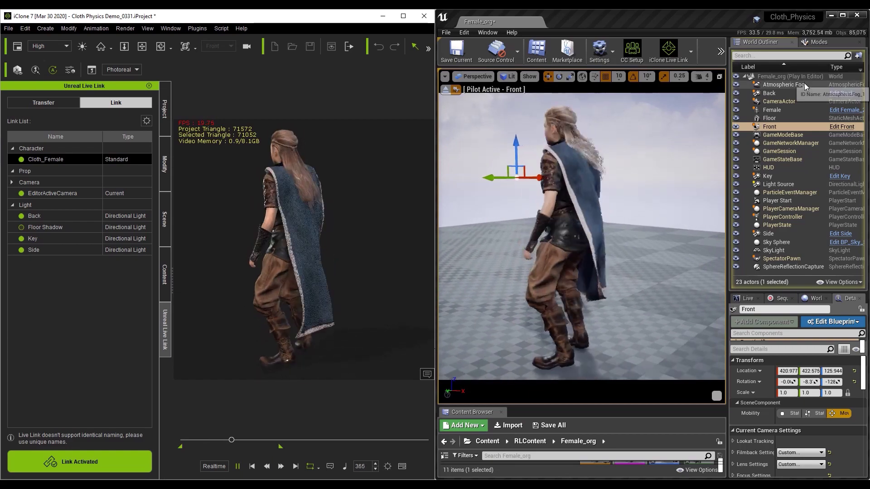
{"action": "left_click", "coordinate": [804, 84]}
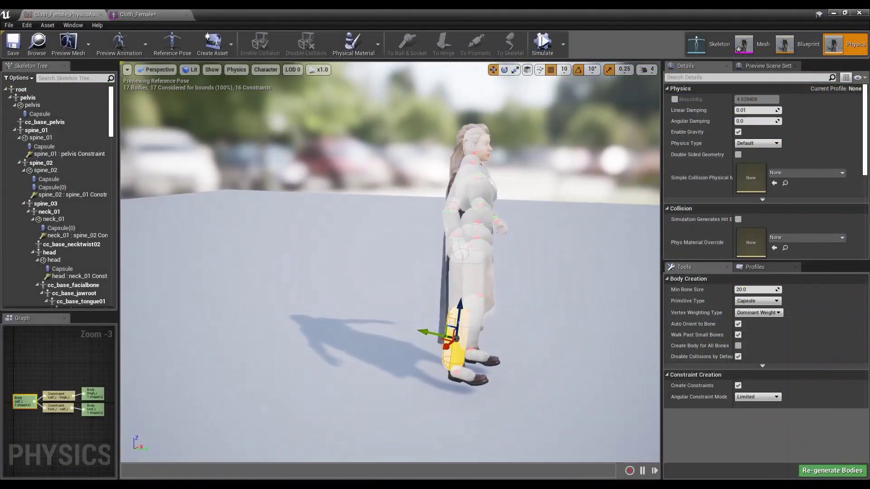
Try shifting the pelvis capsule backward and move the thigh_r capsule toward the cloak in the Cloth_Female physics asset.
{"action": "left_click_drag", "start_coordinate": [439, 269], "coordinate": [439, 269], "text": "alt"}
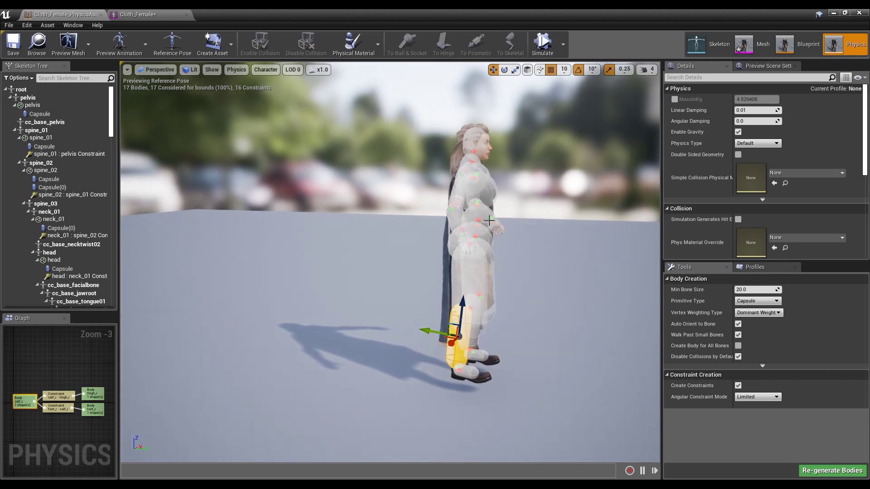
{"action": "left_click", "coordinate": [480, 241]}
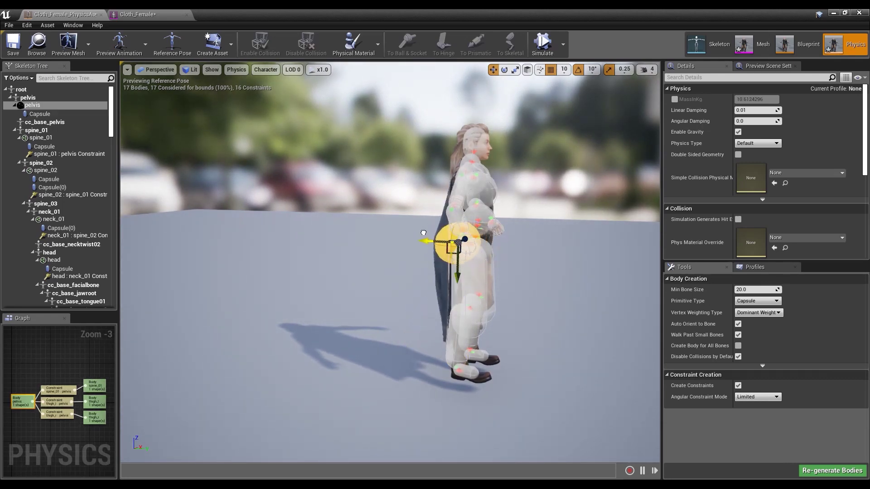
{"action": "left_click", "coordinate": [457, 302]}
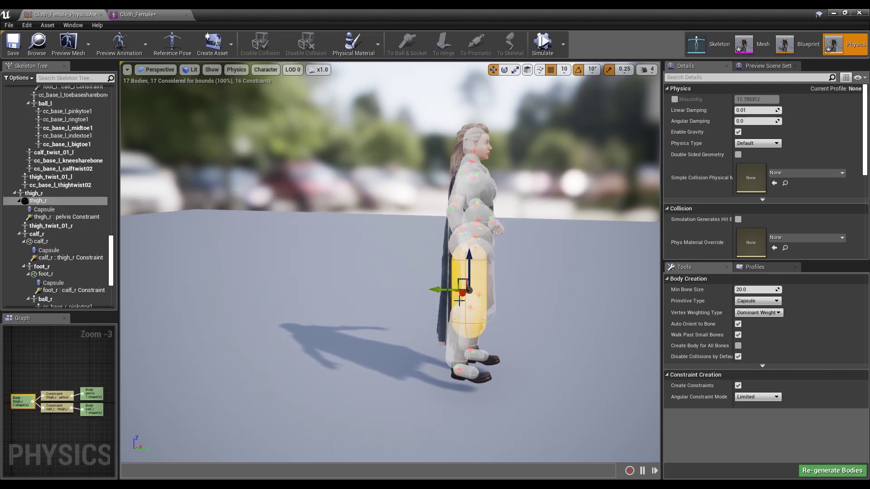
{"action": "mouse_move", "coordinate": [435, 292]}
{"action": "left_mouse_down"}
{"action": "mouse_move", "coordinate": [418, 291]}
{"action": "mouse_move", "coordinate": [443, 291]}
{"action": "mouse_move", "coordinate": [428, 291]}
{"action": "left_mouse_up"}
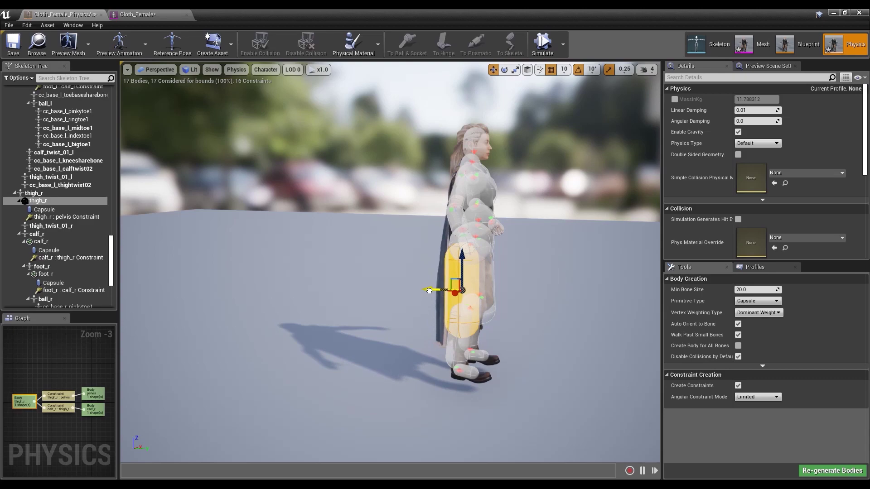
Try moving the calf_r capsule along its front-to-back axis and undo the last move.
{"action": "left_click_drag", "start_coordinate": [416, 377], "coordinate": [416, 377]}
{"action": "left_click", "coordinate": [388, 336]}
{"action": "left_click_drag", "start_coordinate": [347, 332], "coordinate": [347, 332]}
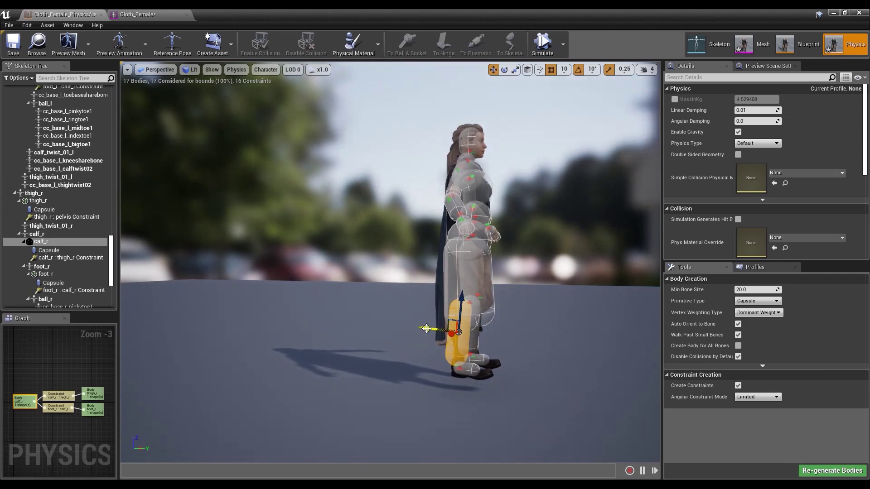
{"action": "left_click_drag", "start_coordinate": [400, 329], "coordinate": [380, 323]}
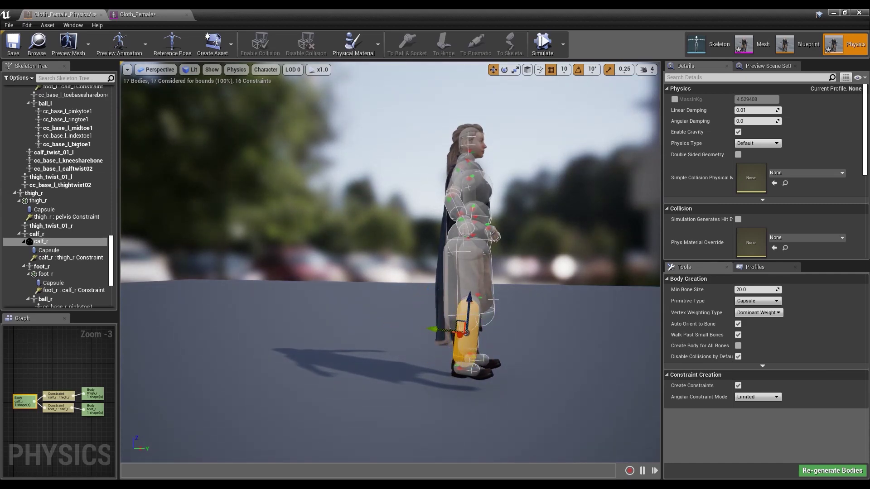
{"action": "key", "text": "ctrl+z"}
Delete the lowerarm_r and hand_r collision bodies from the physics asset.
{"action": "left_click_drag", "start_coordinate": [569, 281], "coordinate": [481, 282]}
{"action": "left_click_drag", "start_coordinate": [430, 225], "coordinate": [429, 250]}
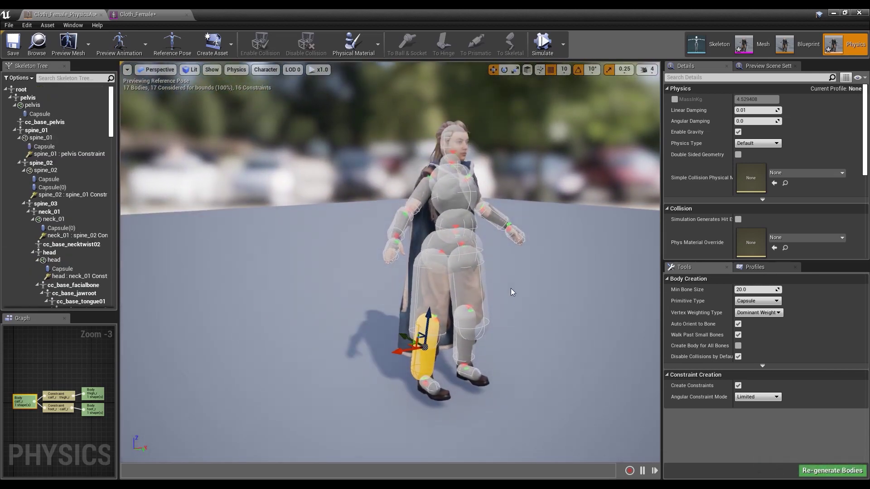
{"action": "left_click_drag", "start_coordinate": [534, 253], "coordinate": [524, 308]}
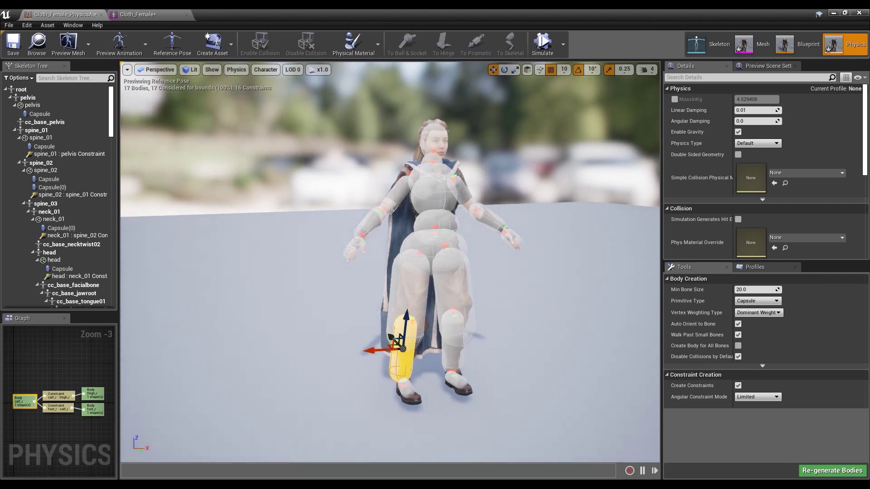
{"action": "left_click", "coordinate": [366, 222]}
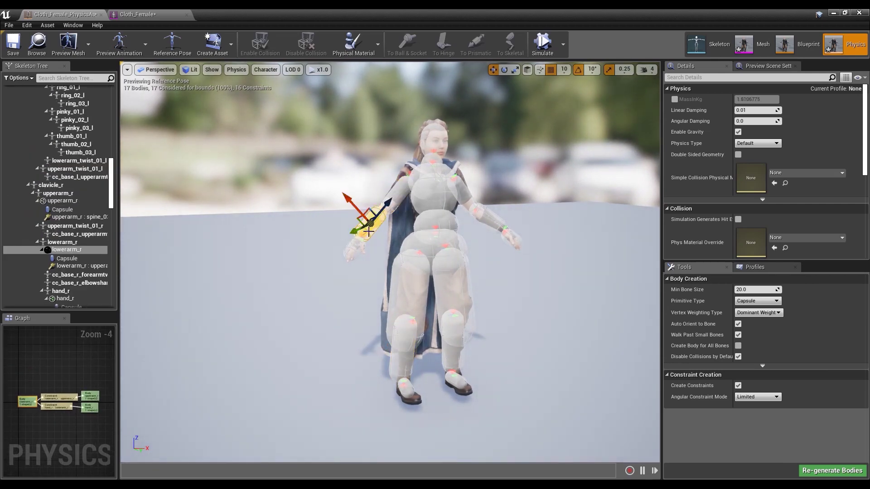
{"action": "key", "text": "Delete"}
{"action": "left_click", "coordinate": [359, 249]}
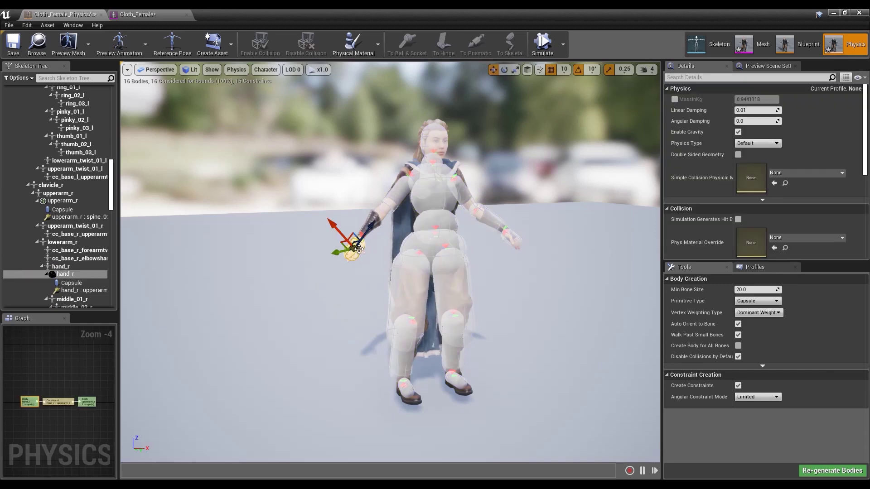
{"action": "key", "text": "Delete"}
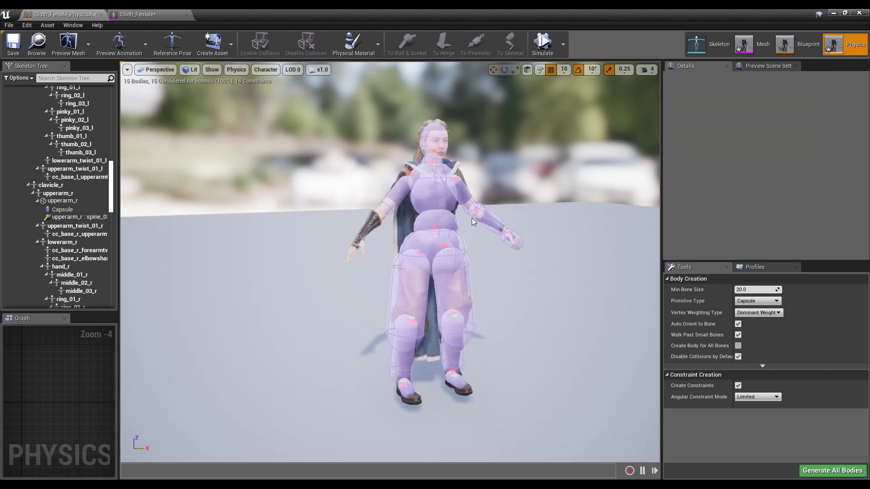
Delete the left forearm and left hand collision bodies from the physics asset.
{"action": "left_click", "coordinate": [481, 218]}
{"action": "key", "text": "Delete"}
{"action": "left_click", "coordinate": [515, 249]}
{"action": "key", "text": "Delete"}
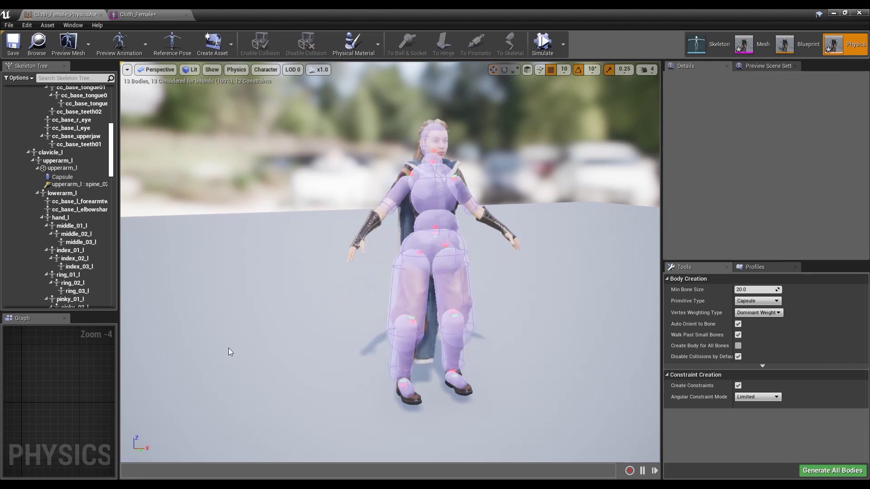
Shift the calf_r capsule backward toward the cloak, checking it from the character's side.
{"action": "left_click_drag", "start_coordinate": [302, 334], "coordinate": [394, 317]}
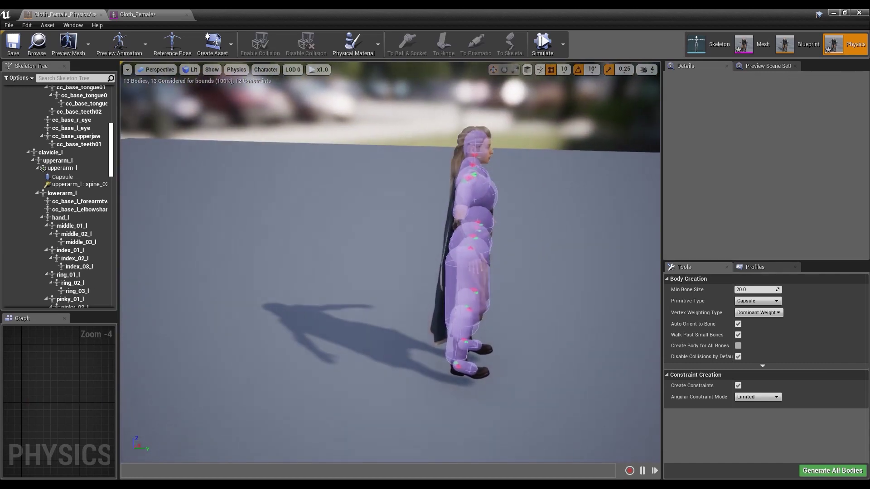
{"action": "left_click", "coordinate": [449, 347]}
{"action": "mouse_move", "coordinate": [427, 328]}
{"action": "left_mouse_down"}
{"action": "mouse_move", "coordinate": [360, 301]}
{"action": "mouse_move", "coordinate": [430, 333]}
{"action": "mouse_move", "coordinate": [416, 325]}
{"action": "left_mouse_up"}
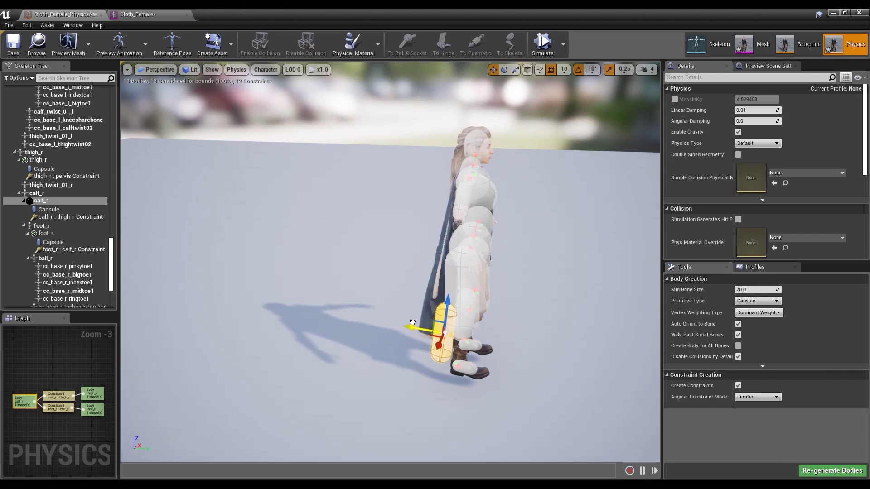